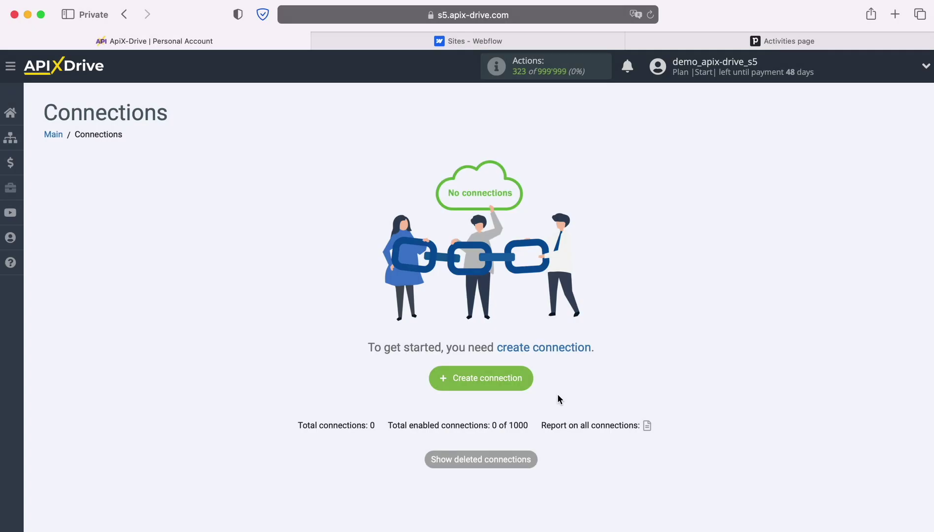
# Start a new connection with Webflow as the data source system.
pyautogui.click(529, 379)
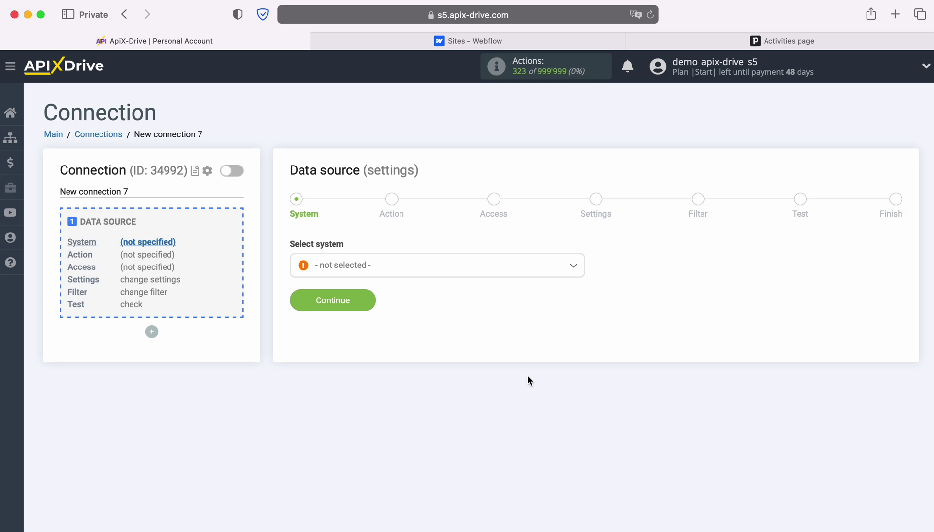
pyautogui.click(511, 267)
pyautogui.scroll(-3, 523, 377)
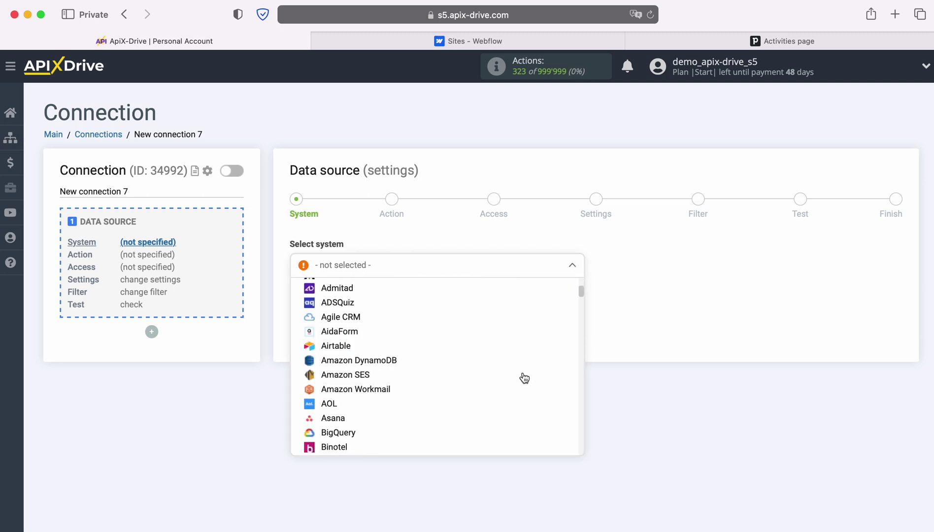
pyautogui.scroll(-15, 525, 378)
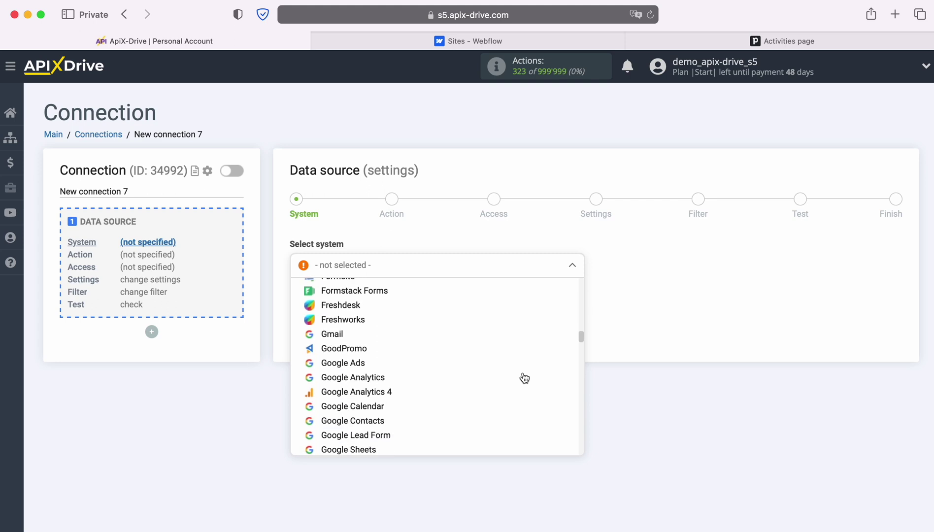
pyautogui.scroll(-15, 524, 378)
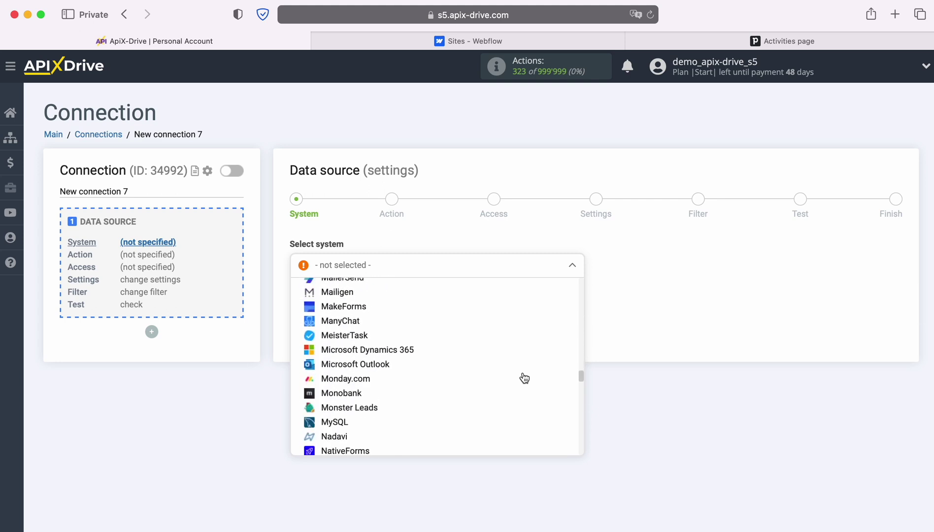
pyautogui.scroll(-15, 524, 378)
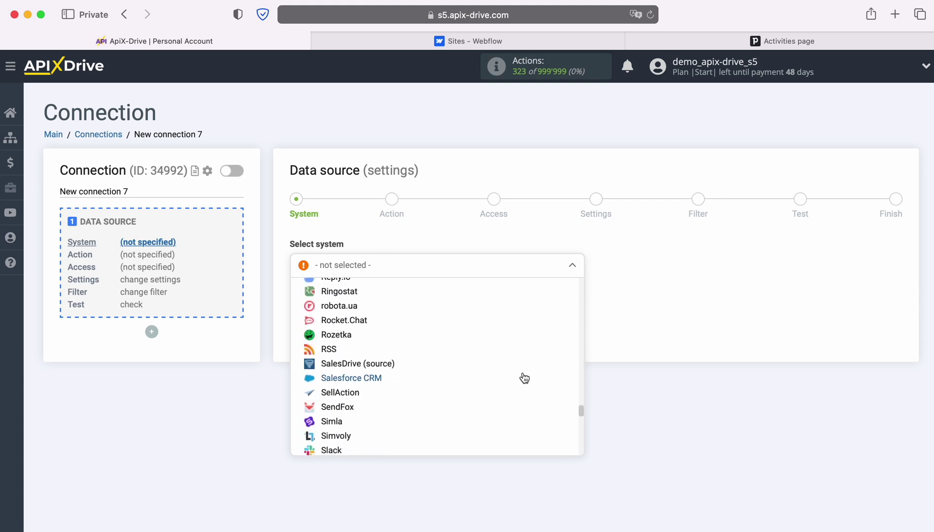
pyautogui.scroll(-15, 524, 378)
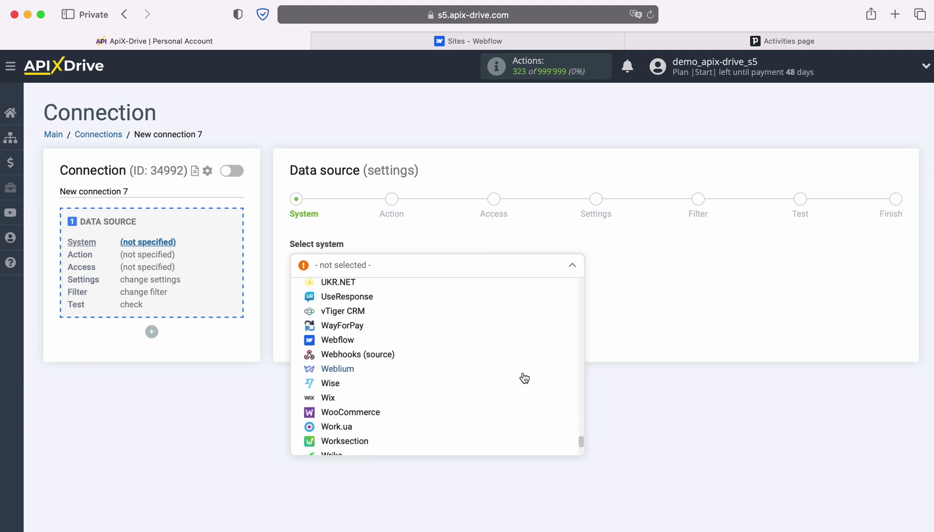
pyautogui.click(350, 340)
pyautogui.click(367, 299)
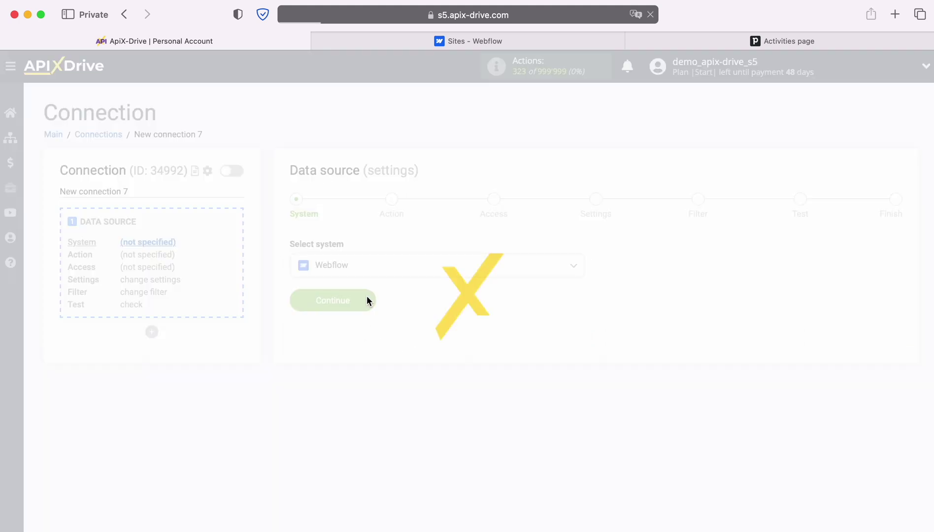
# Choose Get form DATA (new) as the Webflow action and continue to Access.
pyautogui.click(503, 266)
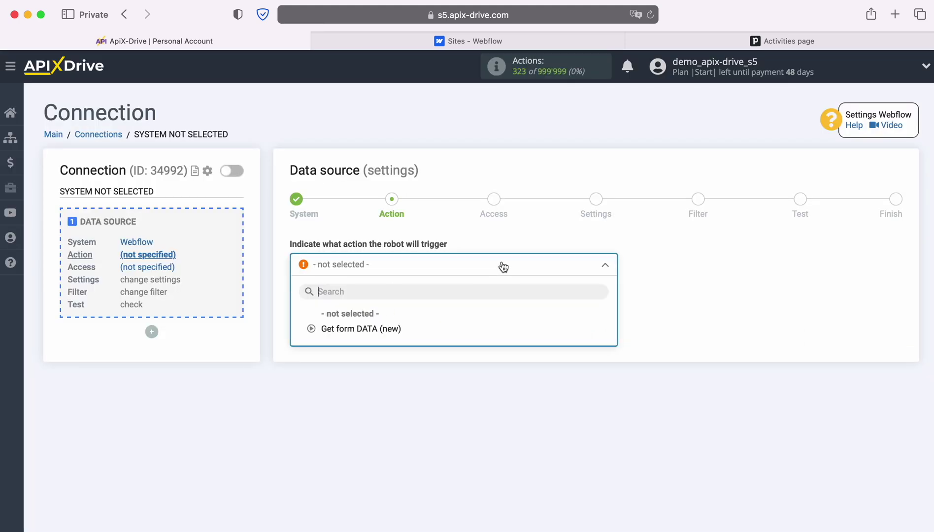
pyautogui.click(370, 331)
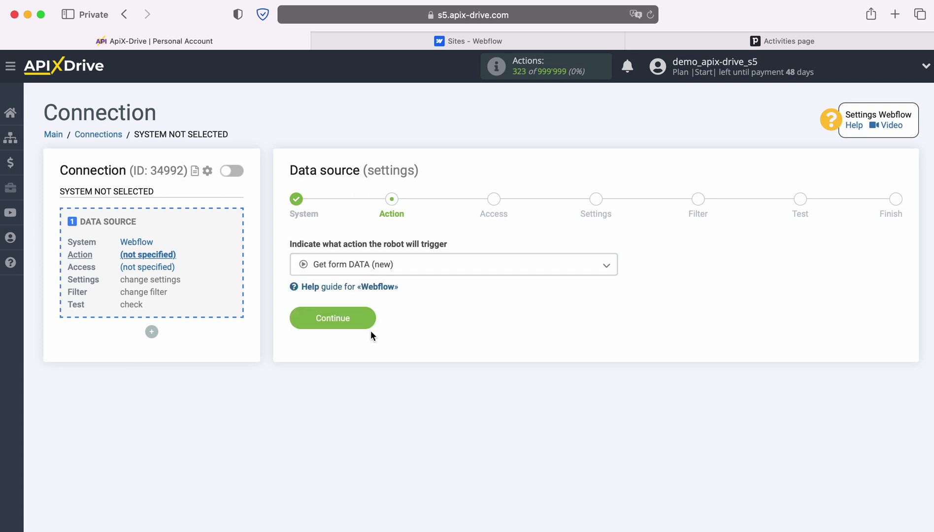
pyautogui.click(369, 317)
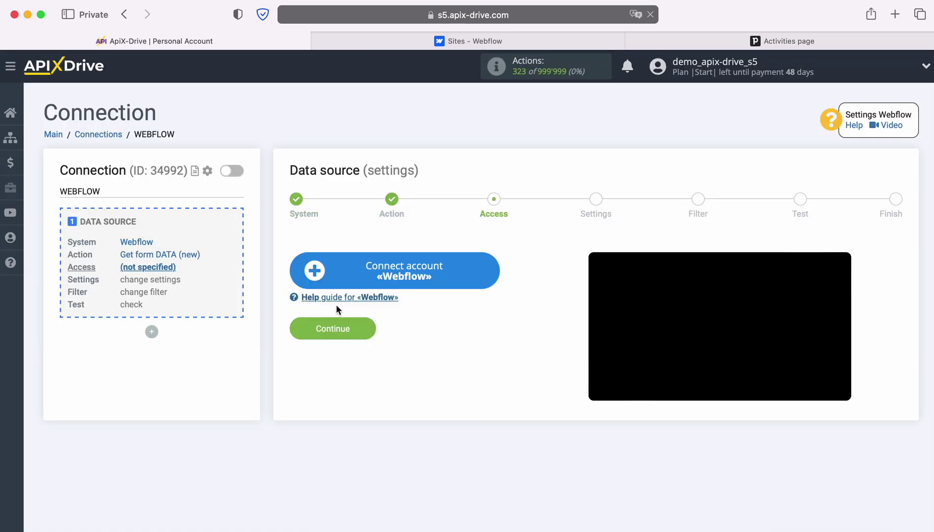
# Log in to Webflow with the account e-mail and password, then authorize ApiX-Drive for the workspace.
pyautogui.click(492, 271)
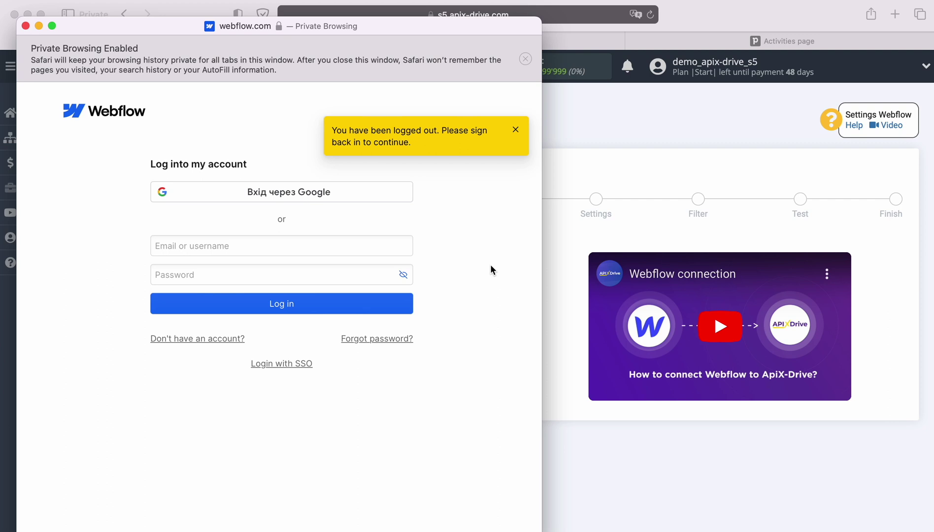
pyautogui.click(279, 246)
pyautogui.rightClick(280, 247)
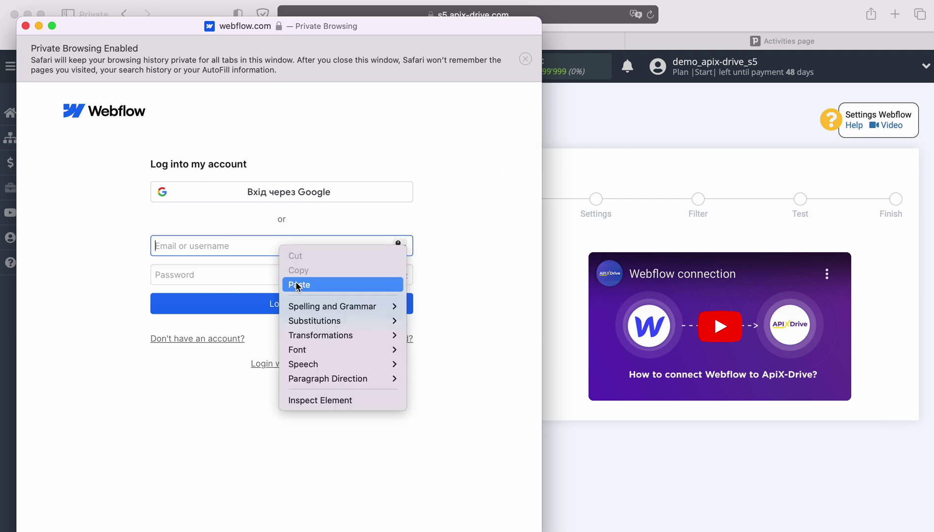
pyautogui.click(298, 285)
pyautogui.click(290, 275)
pyautogui.write('•••')
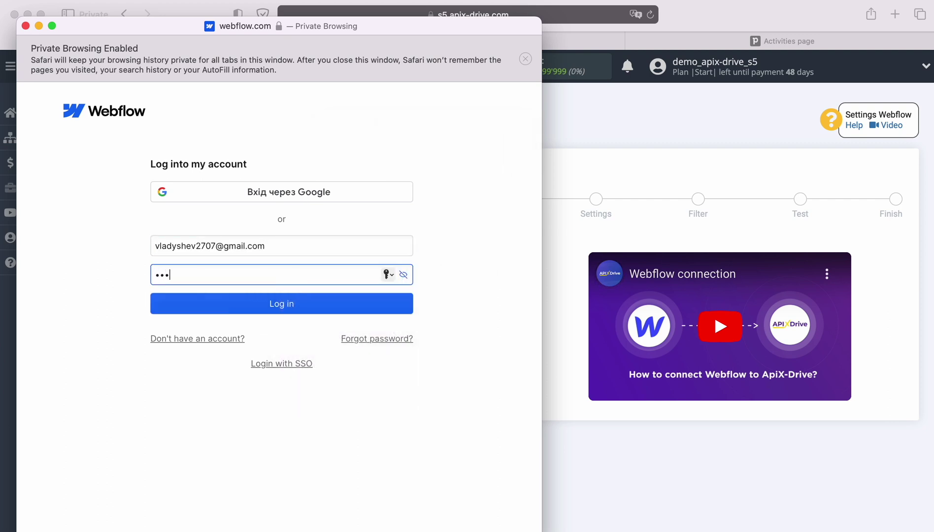
pyautogui.write('•••••••')
pyautogui.click(282, 306)
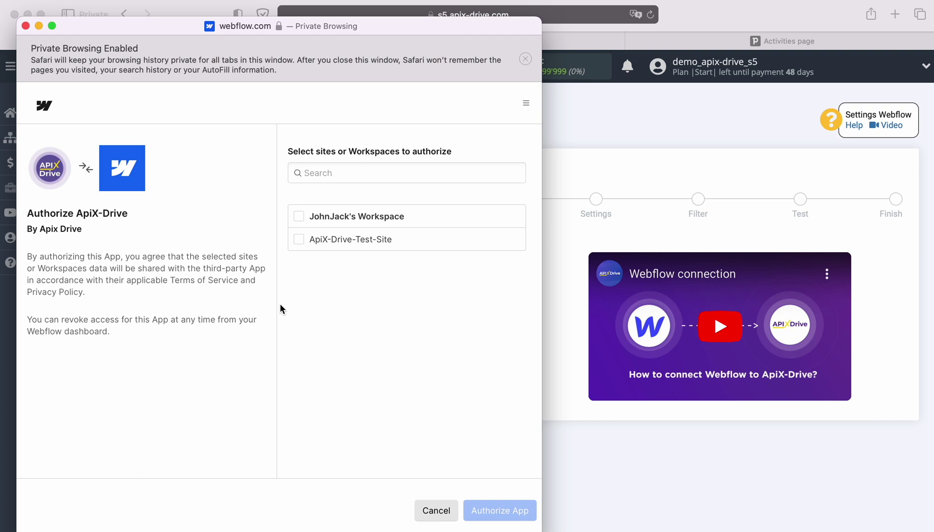
pyautogui.click(299, 216)
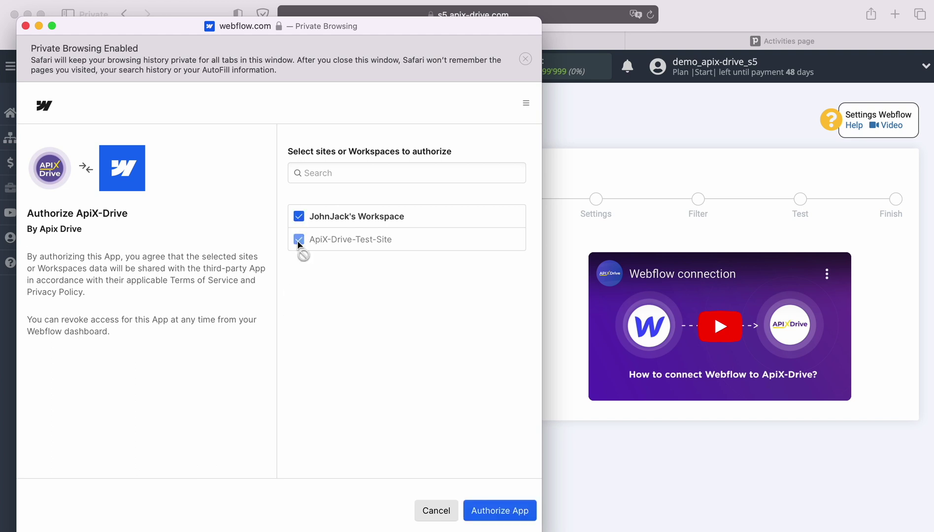
pyautogui.click(497, 509)
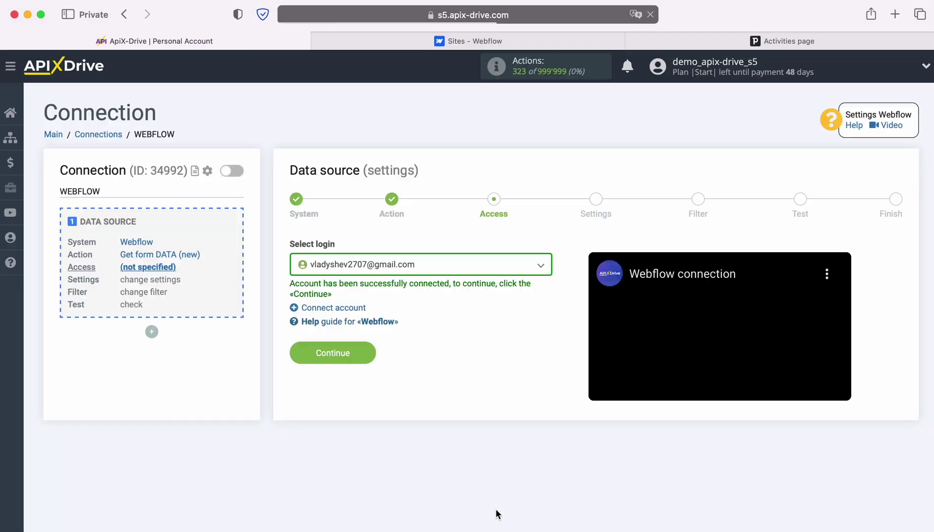
# Select the connected Webflow account as the source login.
pyautogui.click(499, 269)
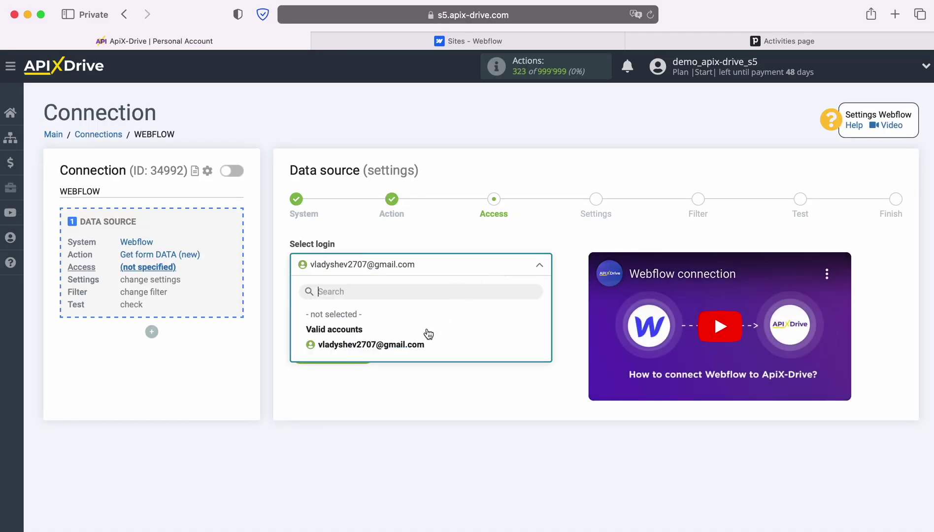
pyautogui.click(416, 345)
pyautogui.click(363, 347)
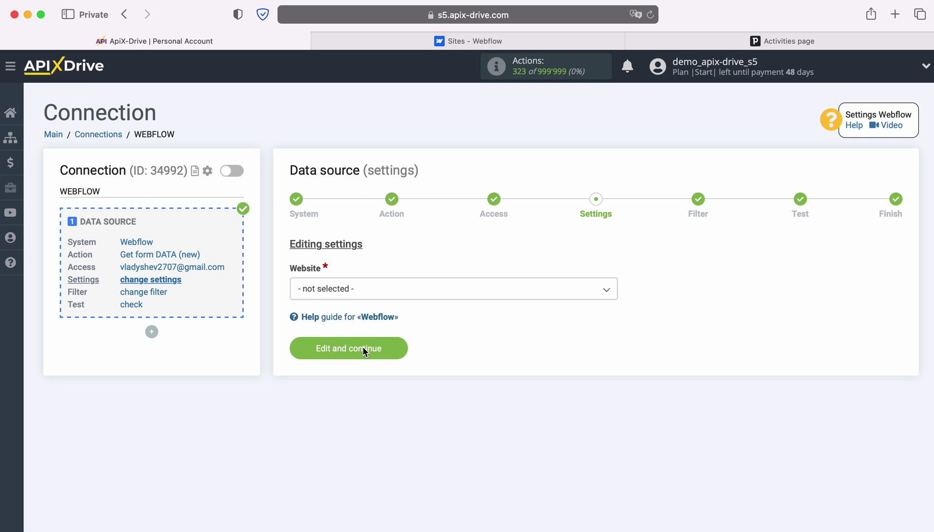
# Set the website to ApiX-Drive-Test-Site and skip filtering to reach the Test step.
pyautogui.click(389, 292)
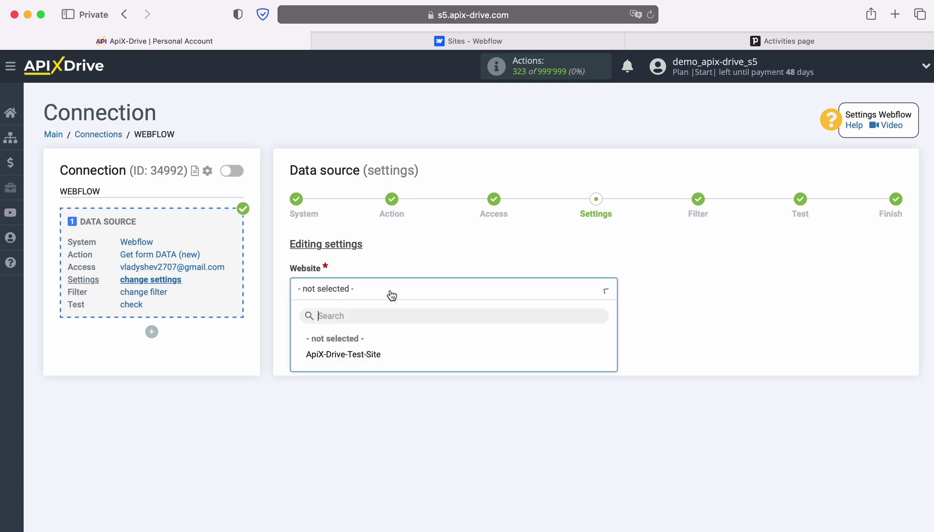
pyautogui.click(370, 355)
pyautogui.click(390, 353)
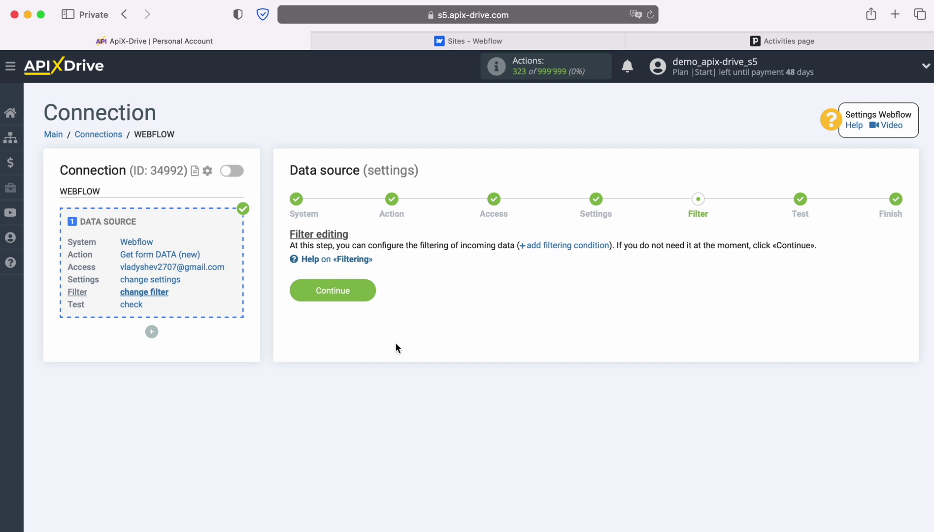
pyautogui.click(373, 290)
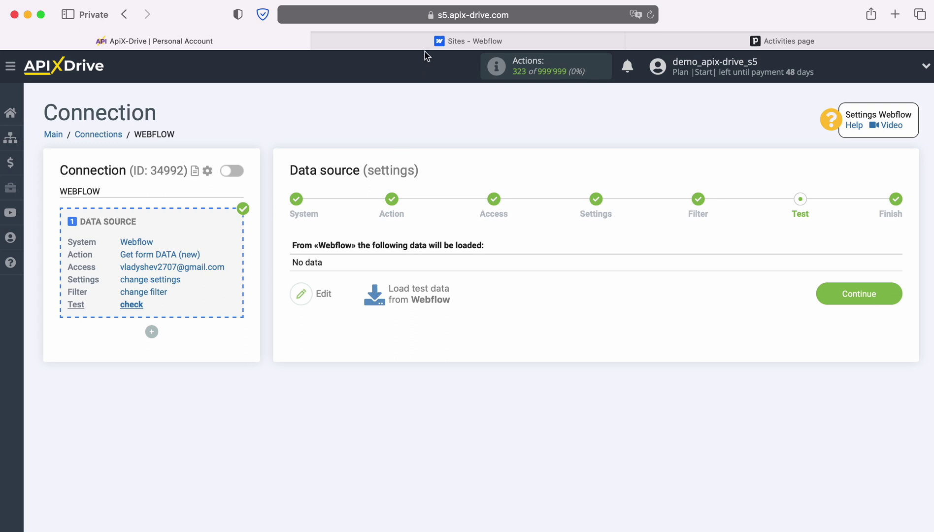
pyautogui.click(439, 43)
# Submit the published test site's form with a sample name, e-mail and phone number.
pyautogui.click(318, 290)
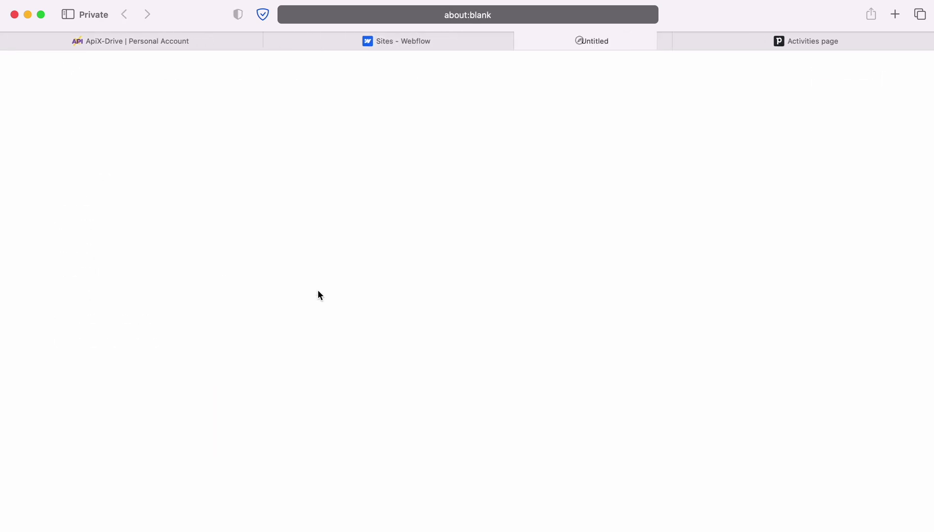
pyautogui.click(285, 273)
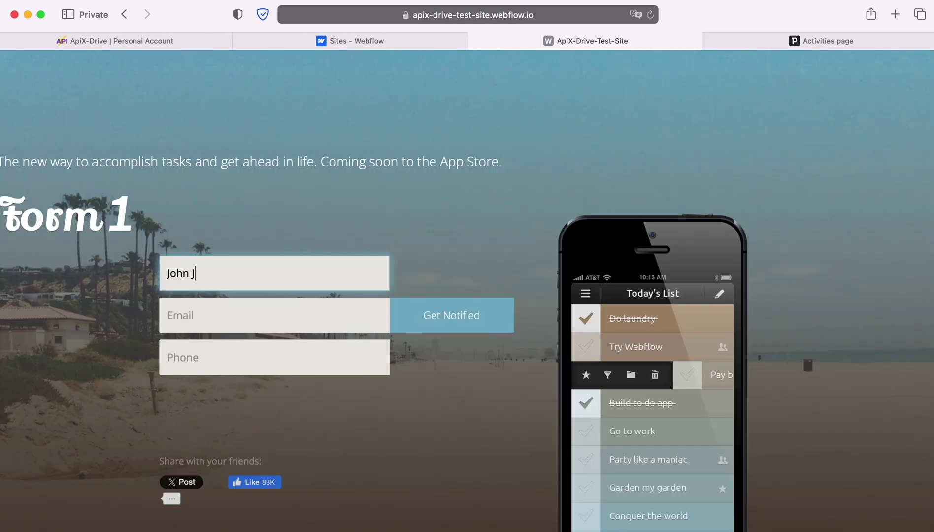
pyautogui.click(168, 315)
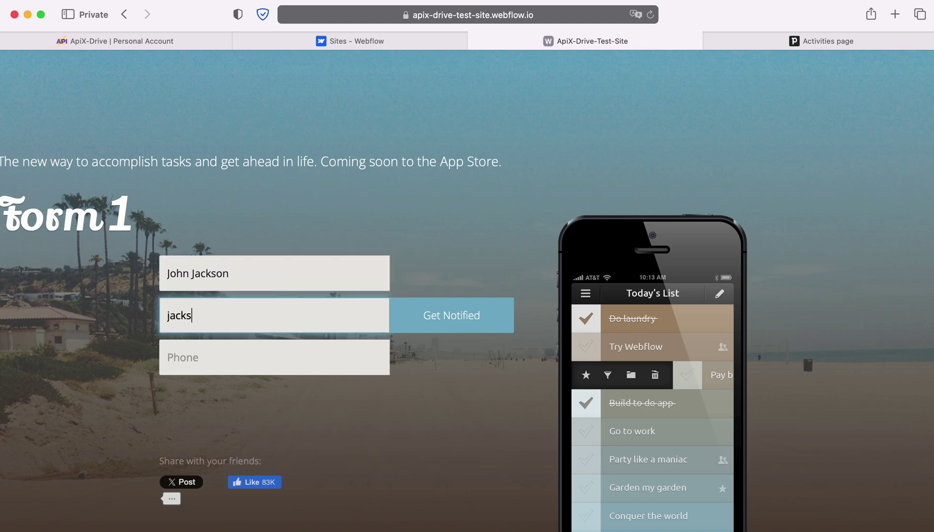
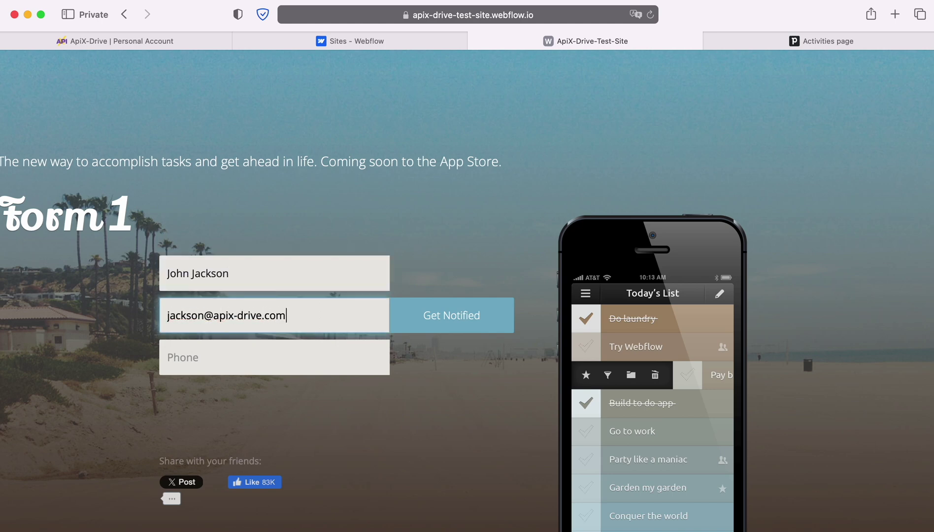
pyautogui.click(168, 357)
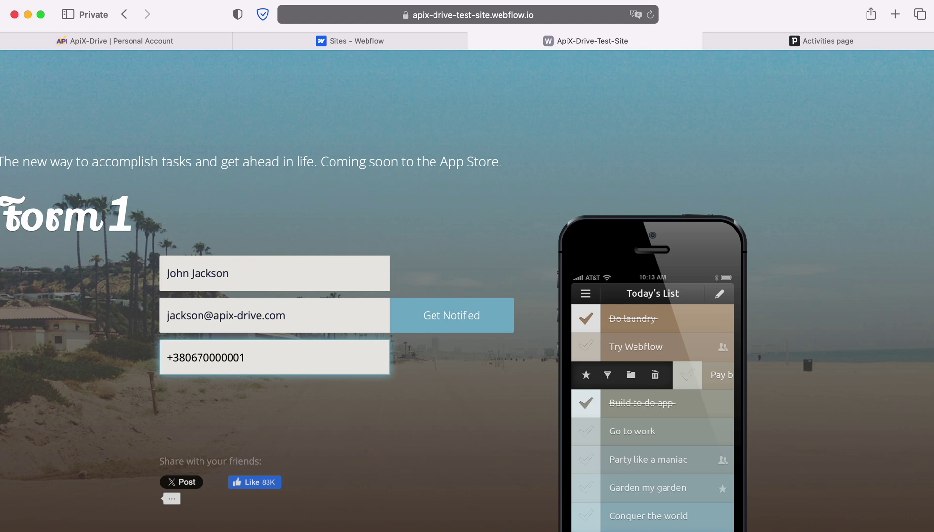
pyautogui.click(438, 318)
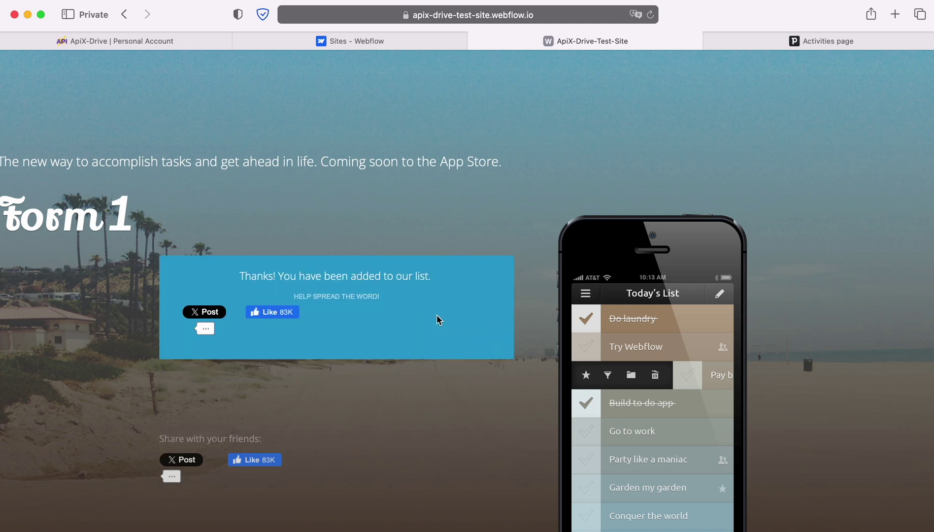
pyautogui.click(79, 42)
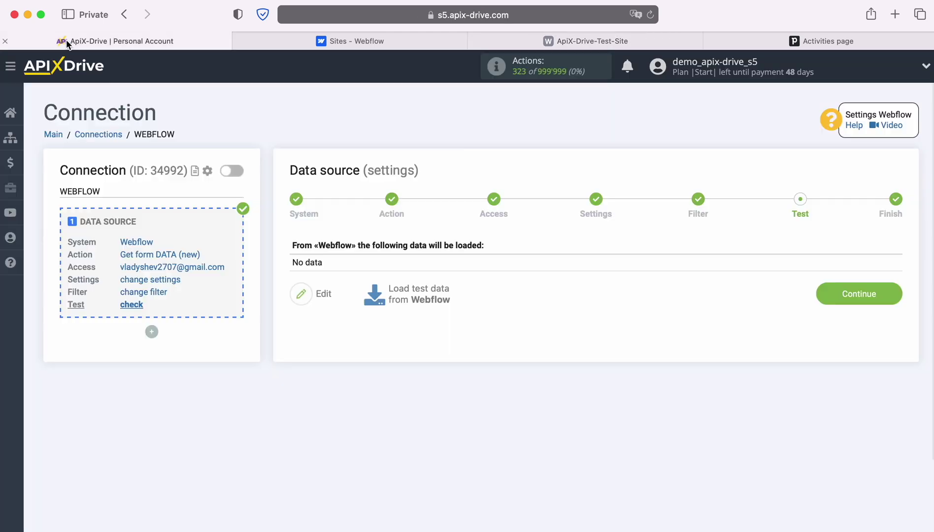
# Load the Webflow test submission and continue to finish the source setup.
pyautogui.click(418, 292)
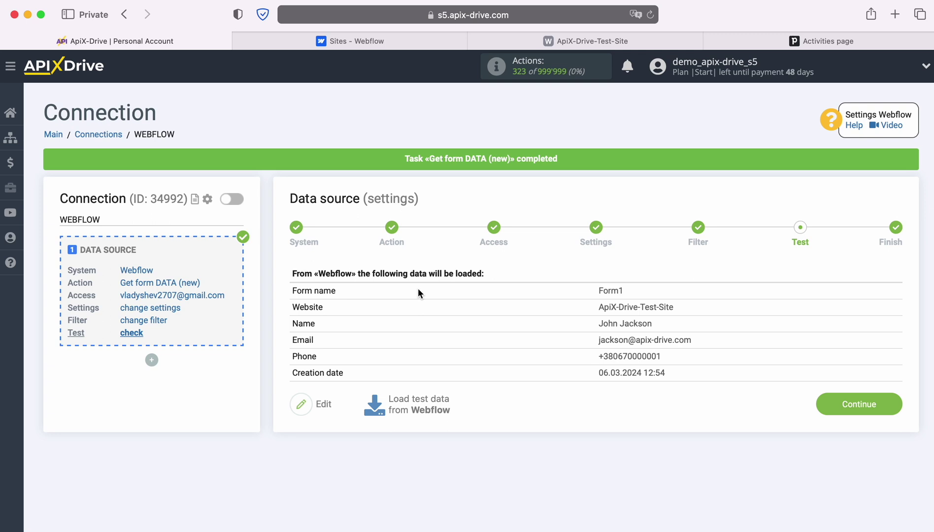
pyautogui.click(892, 403)
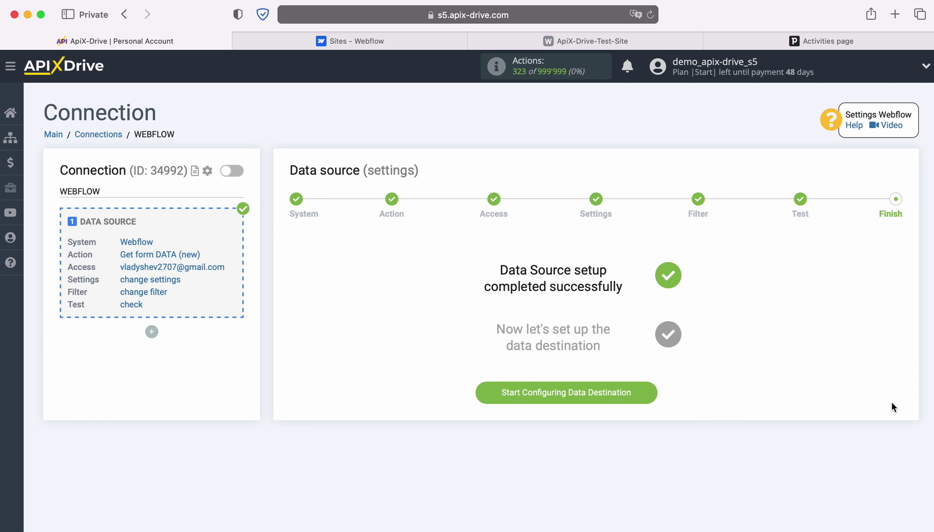
# Set Pipedrive as the data destination with the Create TASK action.
pyautogui.click(644, 392)
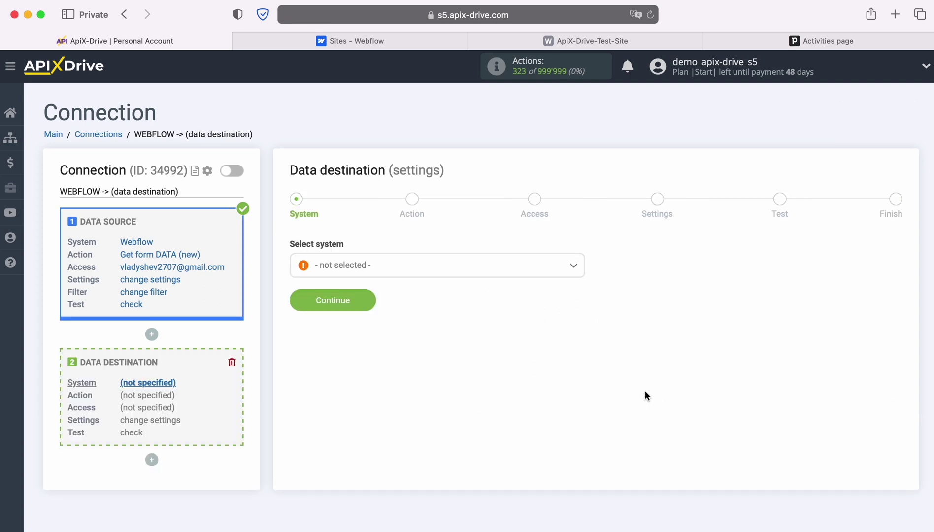
pyautogui.click(541, 271)
pyautogui.scroll(-10, 535, 387)
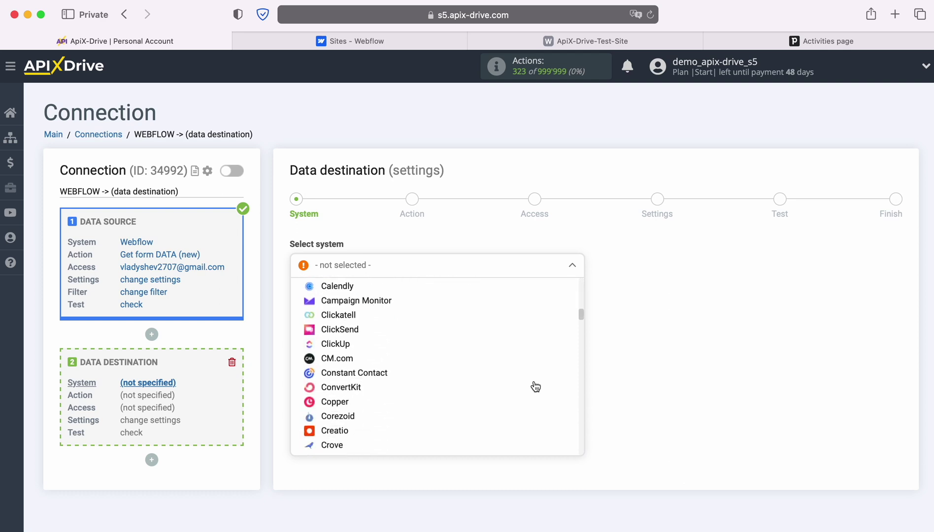
pyautogui.scroll(-15, 536, 387)
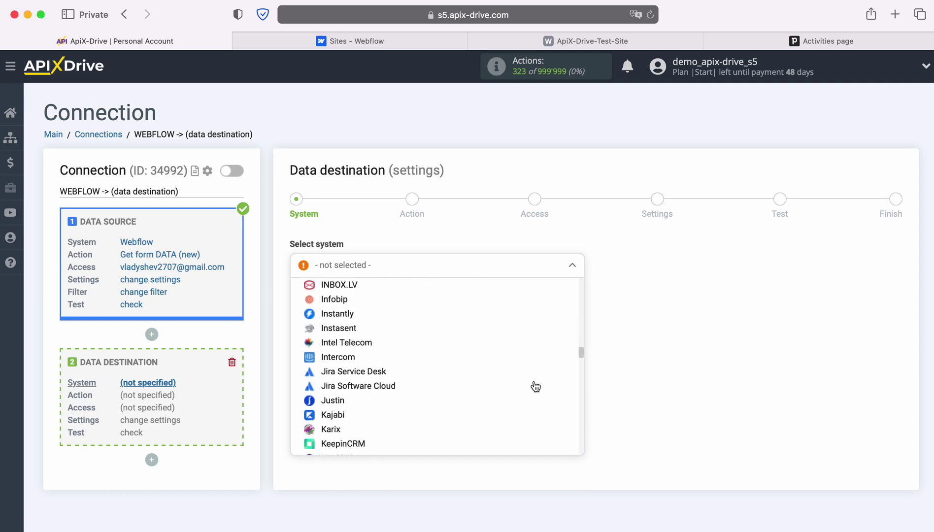
pyautogui.scroll(-15, 536, 386)
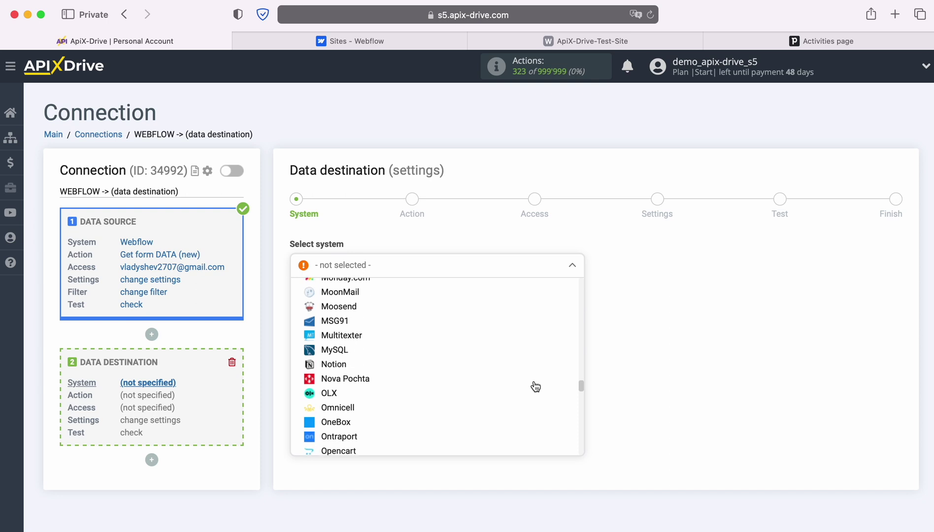
pyautogui.scroll(-6, 534, 387)
pyautogui.click(377, 364)
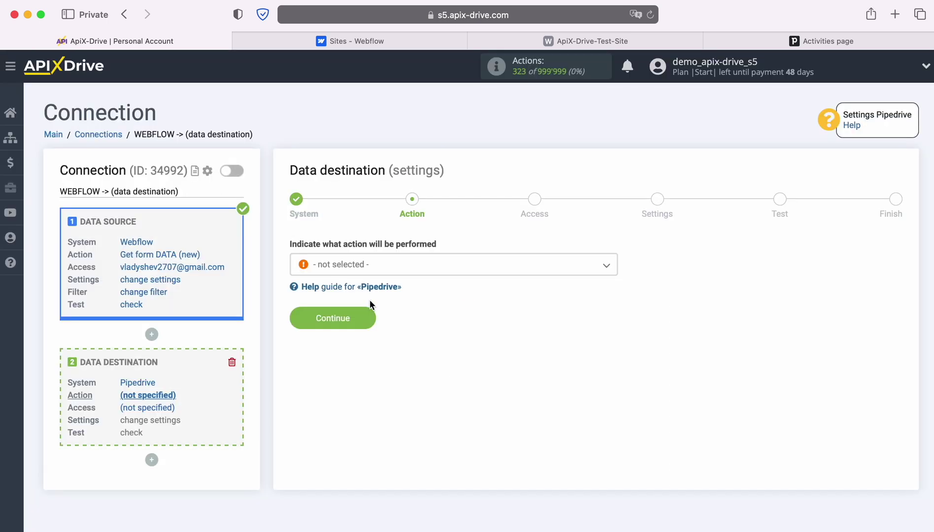
pyautogui.click(457, 270)
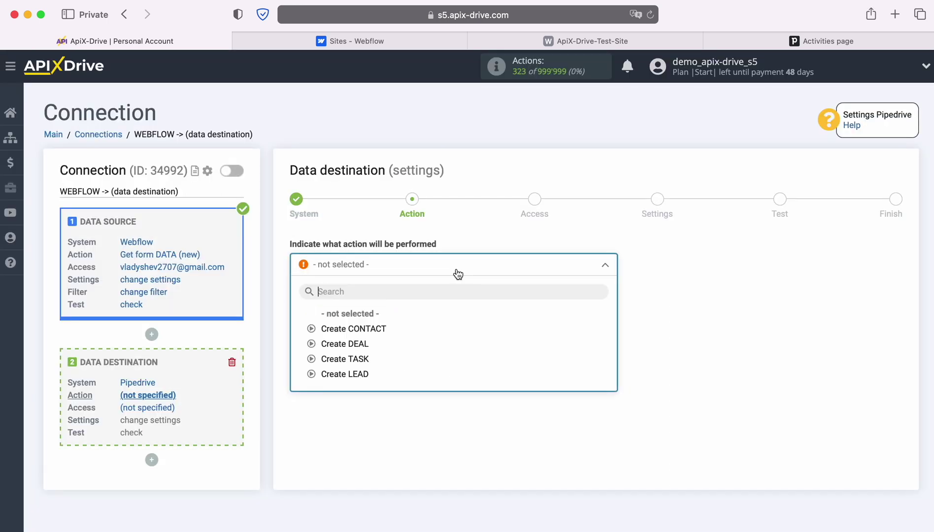
pyautogui.click(354, 359)
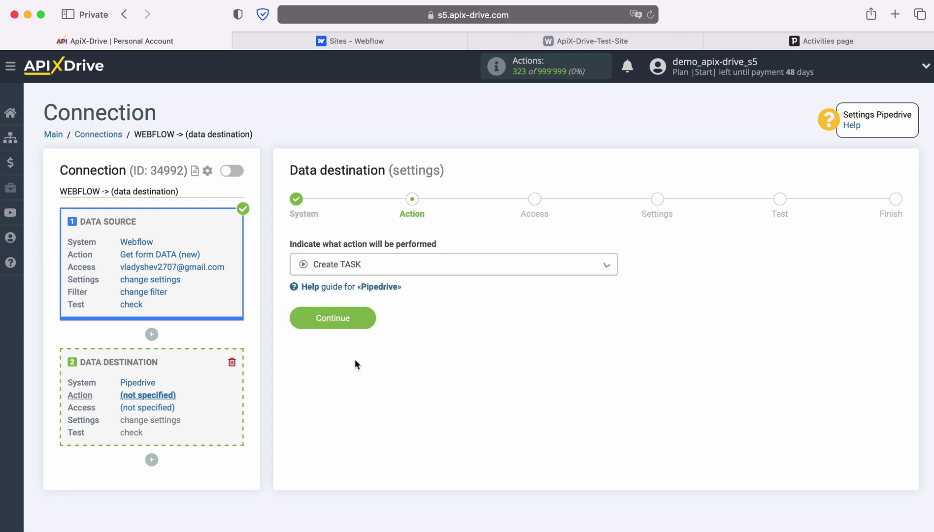
pyautogui.click(368, 323)
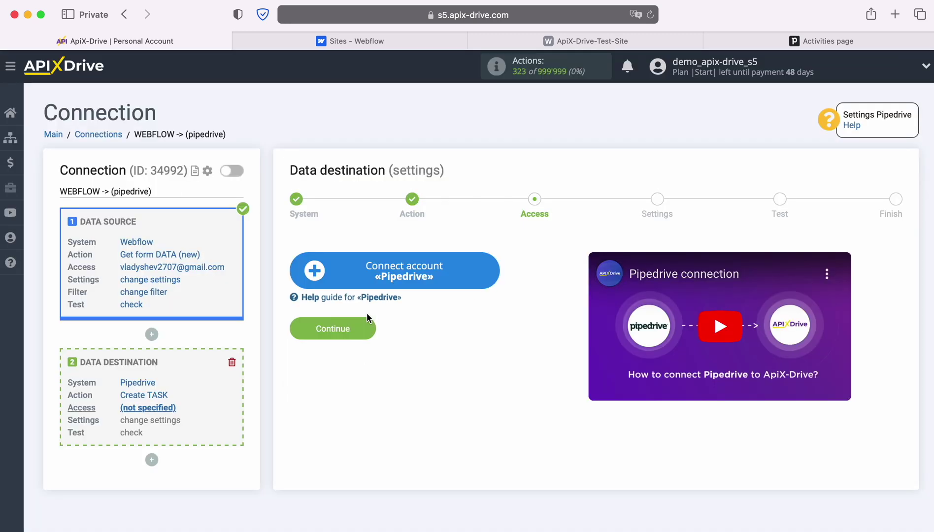
# Start a Pipedrive account connection with domain apix-drive.pipedrive.com copied from Pipedrive's address bar.
pyautogui.click(492, 270)
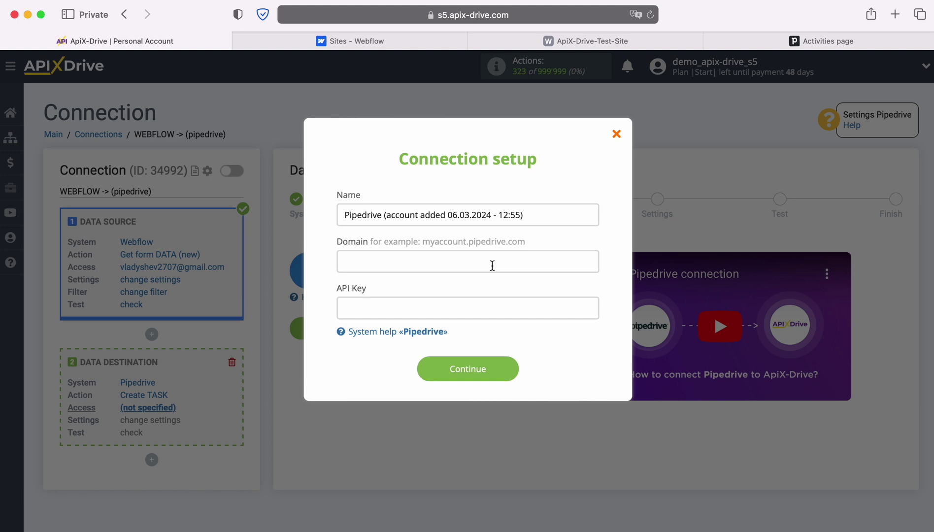
pyautogui.click(791, 41)
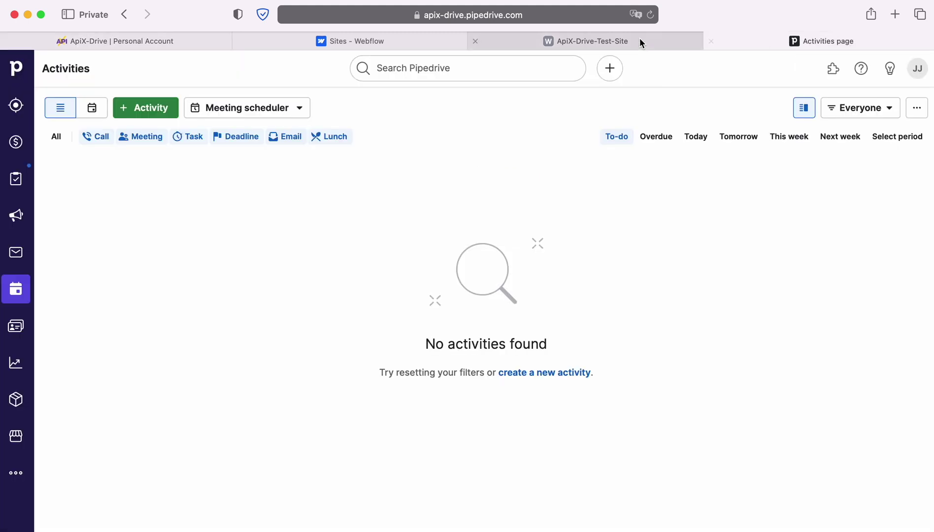
pyautogui.click(610, 15)
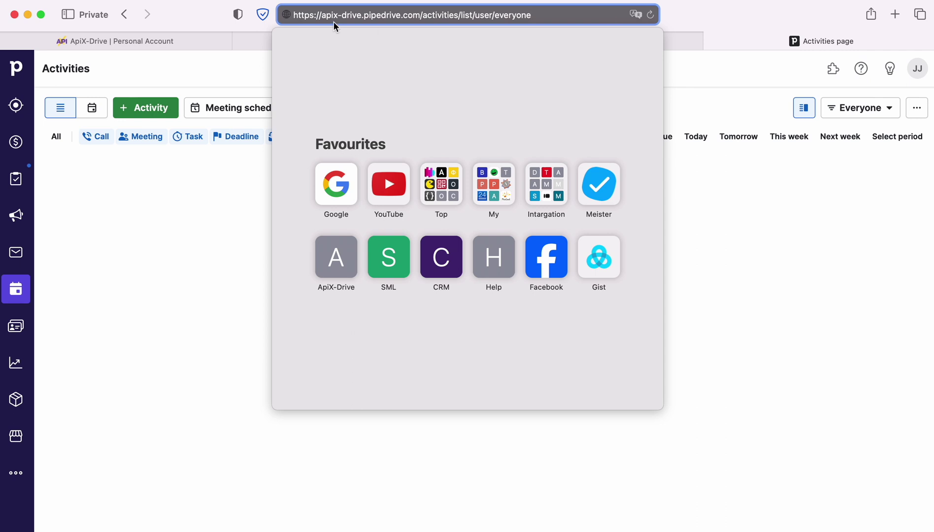
pyautogui.moveTo(321, 15); pyautogui.dragTo(421, 15)
pyautogui.rightClick(398, 14)
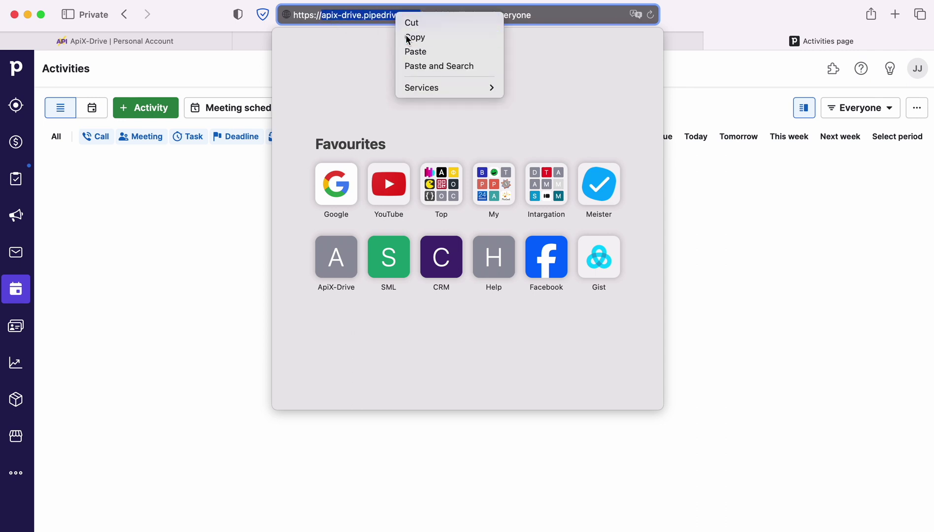
pyautogui.click(407, 40)
pyautogui.click(217, 43)
pyautogui.rightClick(366, 263)
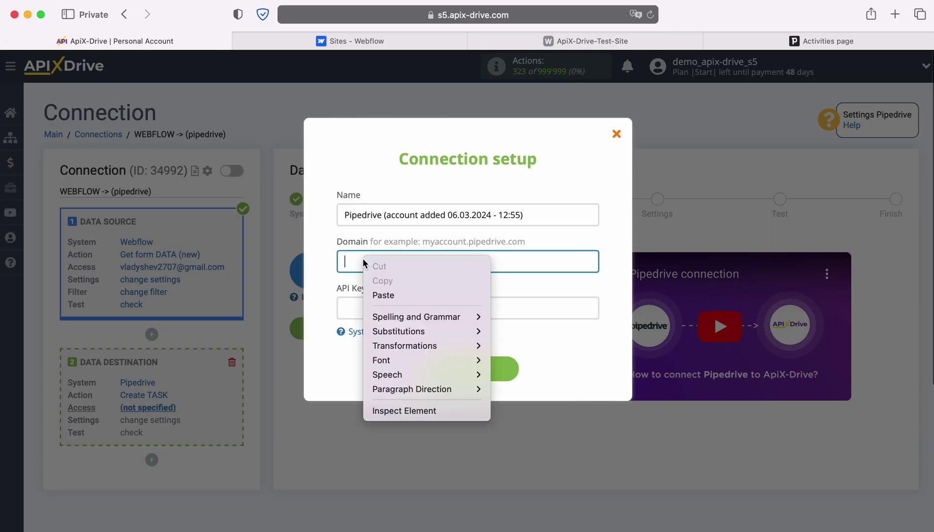
pyautogui.click(381, 296)
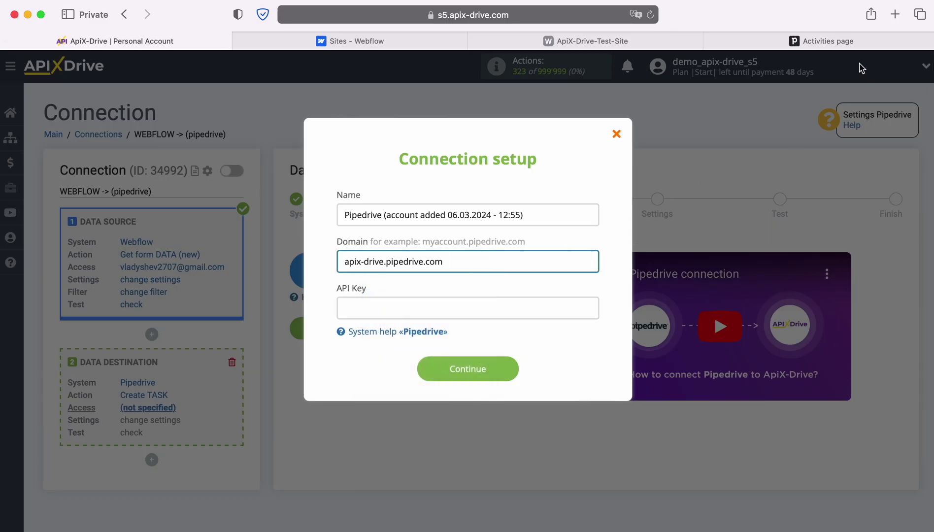
pyautogui.click(801, 40)
# Copy the personal API token from Pipedrive's Personal preferences API tab.
pyautogui.click(914, 73)
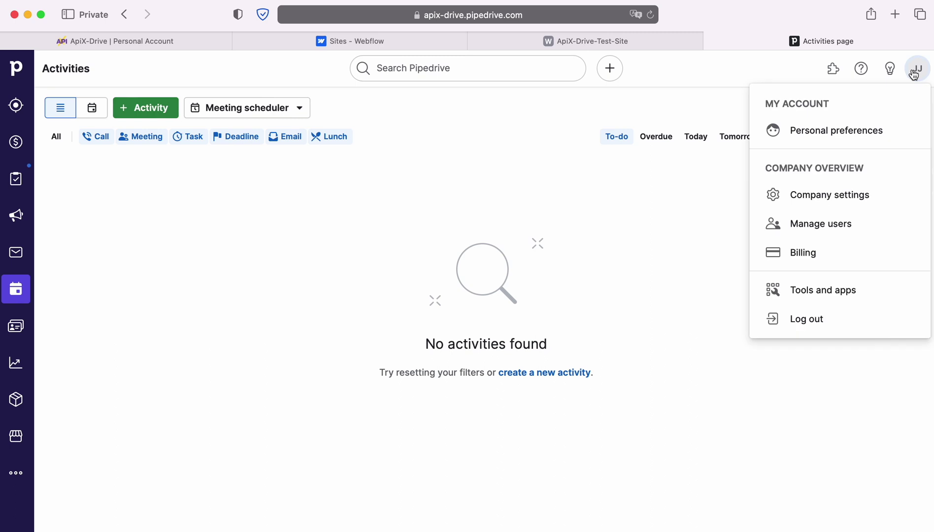
pyautogui.click(825, 135)
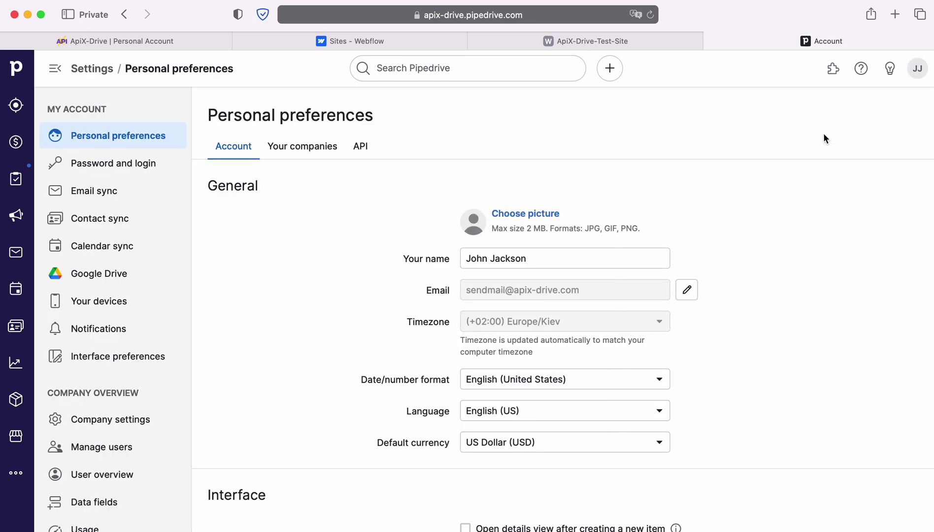
pyautogui.click(364, 147)
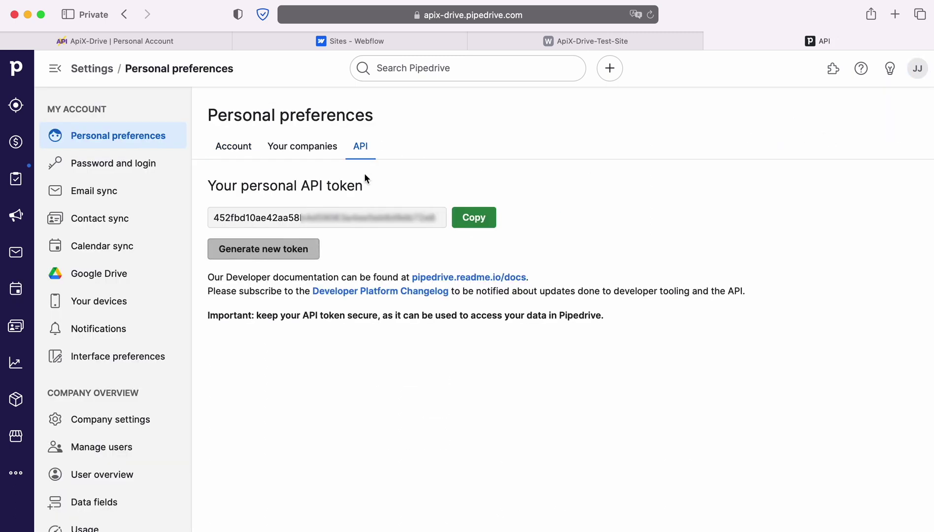
pyautogui.click(462, 215)
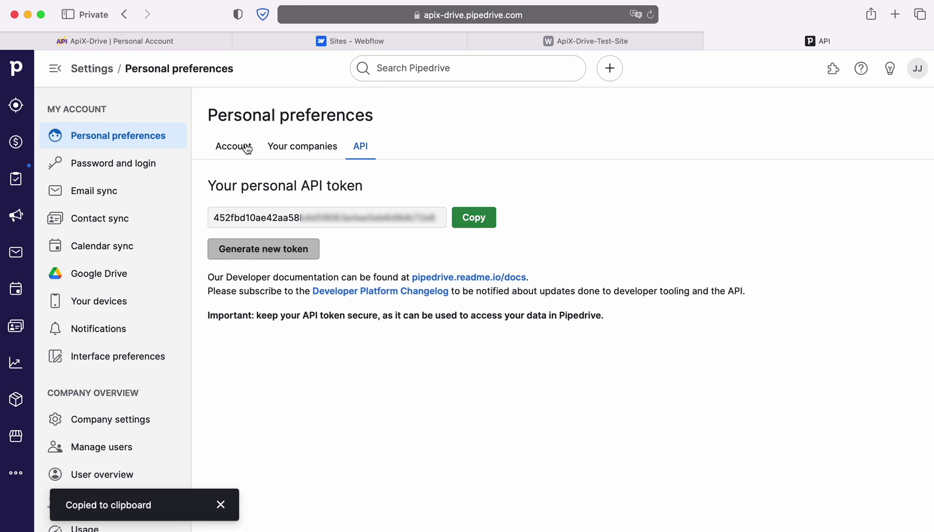
pyautogui.click(105, 47)
# Paste the API token into API Key and save the Pipedrive account.
pyautogui.click(384, 308)
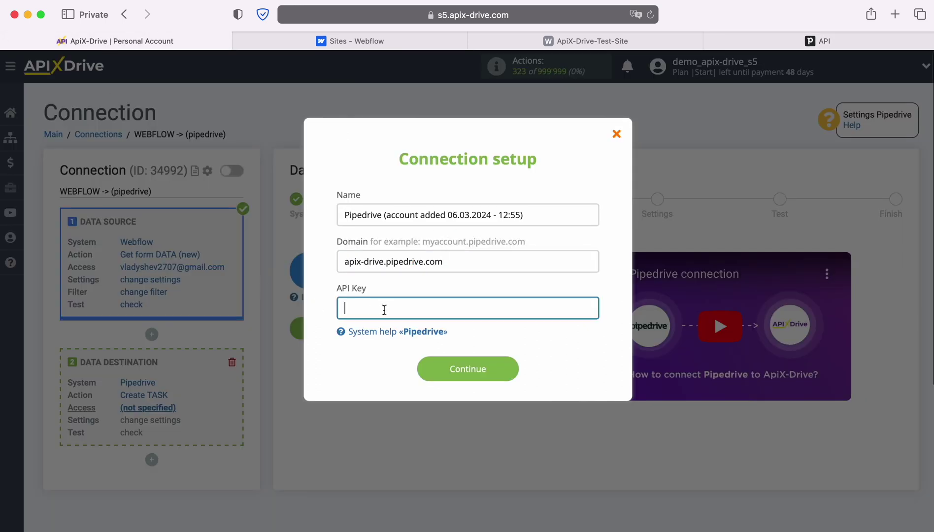
pyautogui.rightClick(385, 312)
pyautogui.click(404, 346)
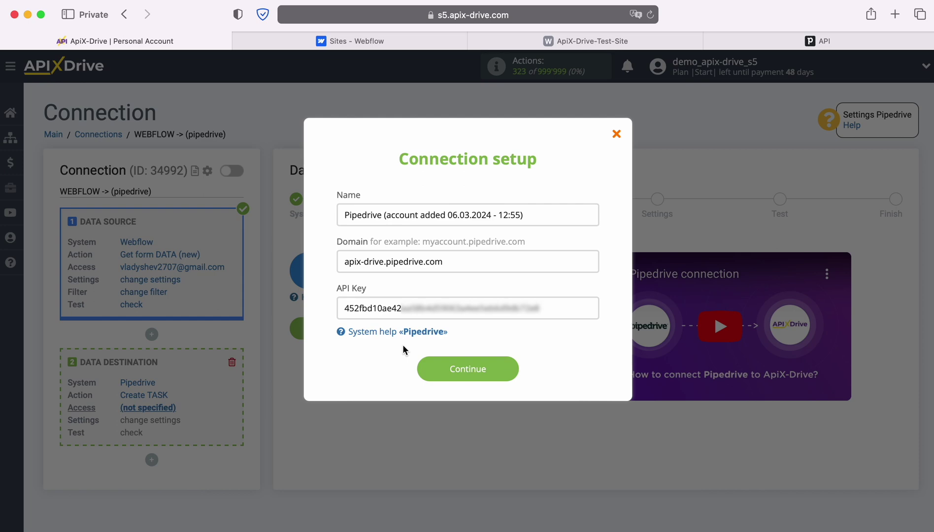
pyautogui.click(509, 369)
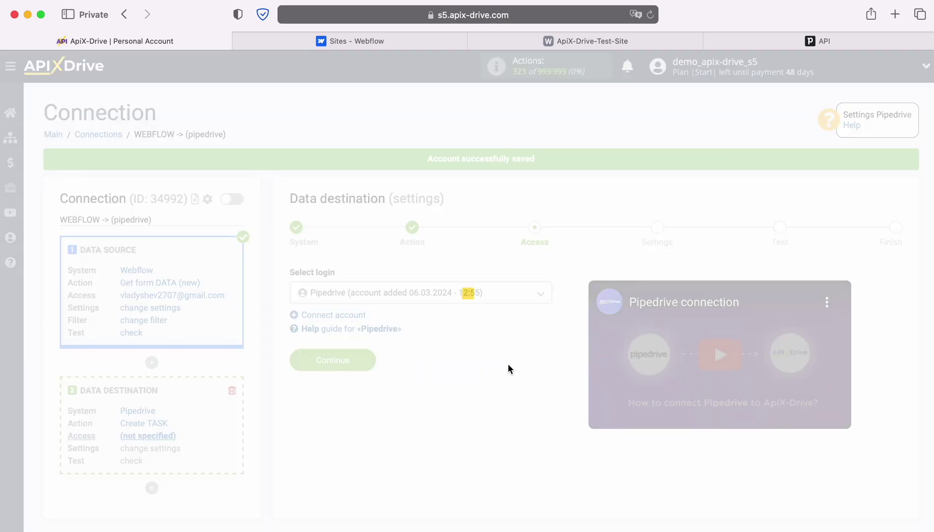
# Select the saved Pipedrive account as the login and continue to the task settings.
pyautogui.click(516, 297)
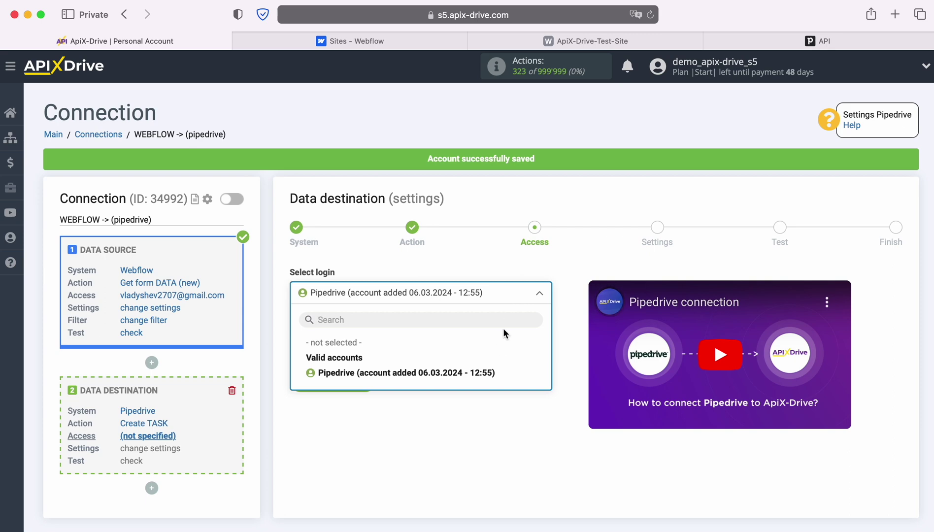
pyautogui.click(479, 378)
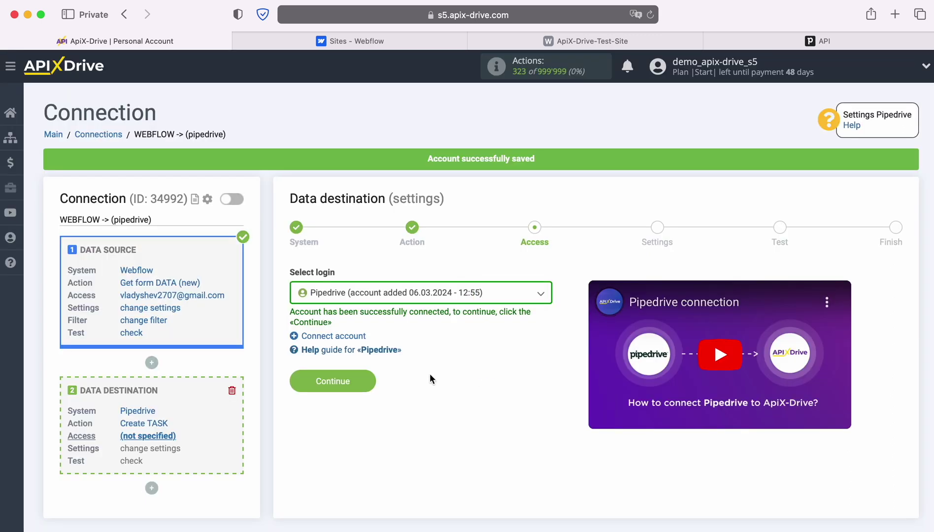
pyautogui.click(370, 382)
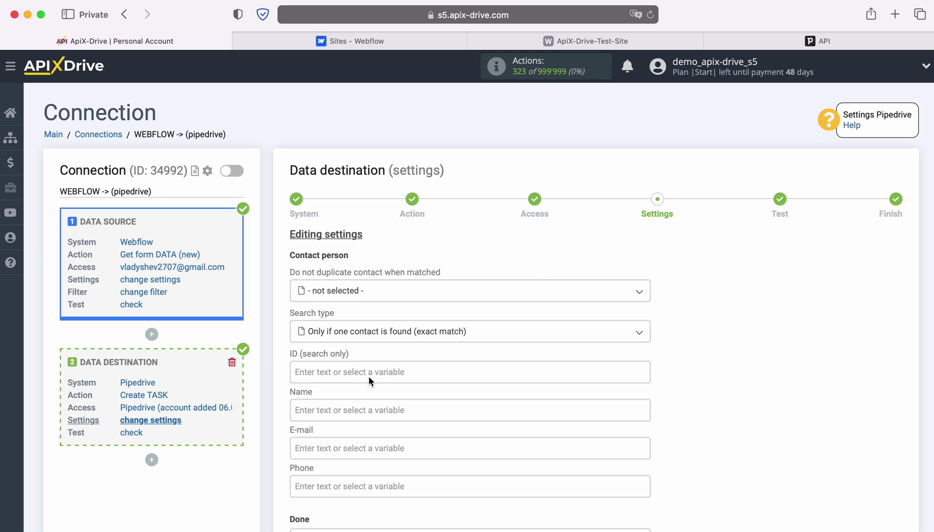
# Map the Webflow Name, Email and Phone variables into Name, E-mail and Phone.
pyautogui.click(349, 353)
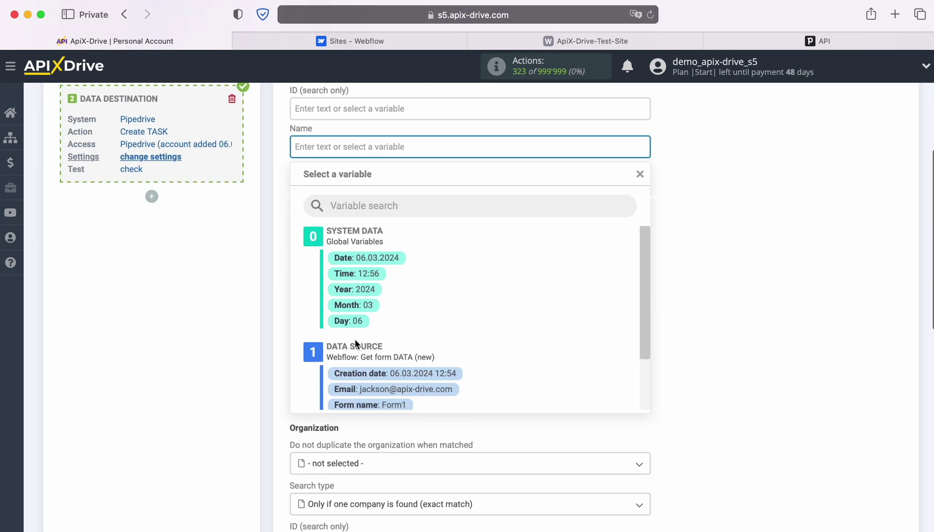
pyautogui.scroll(-3, 546, 333)
pyautogui.click(408, 351)
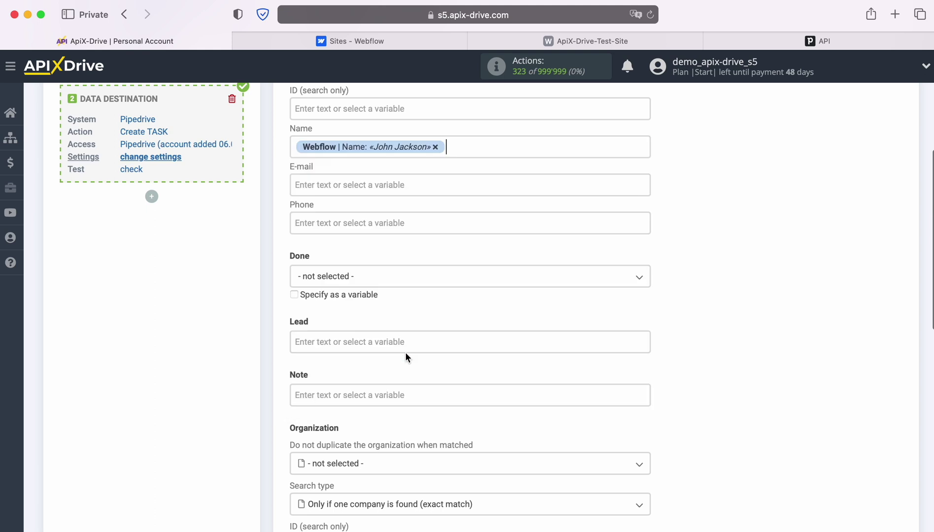
pyautogui.scroll(-1, 336, 185)
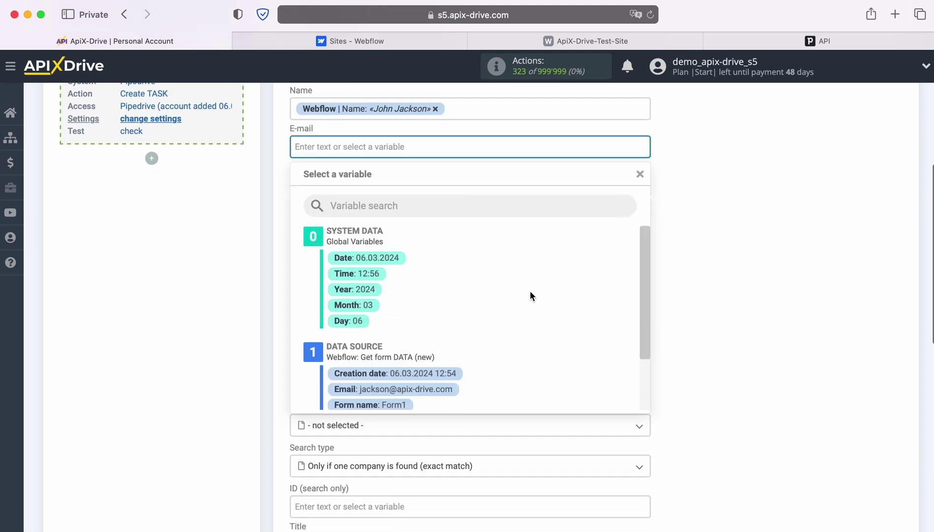
pyautogui.scroll(-1, 530, 295)
pyautogui.click(456, 356)
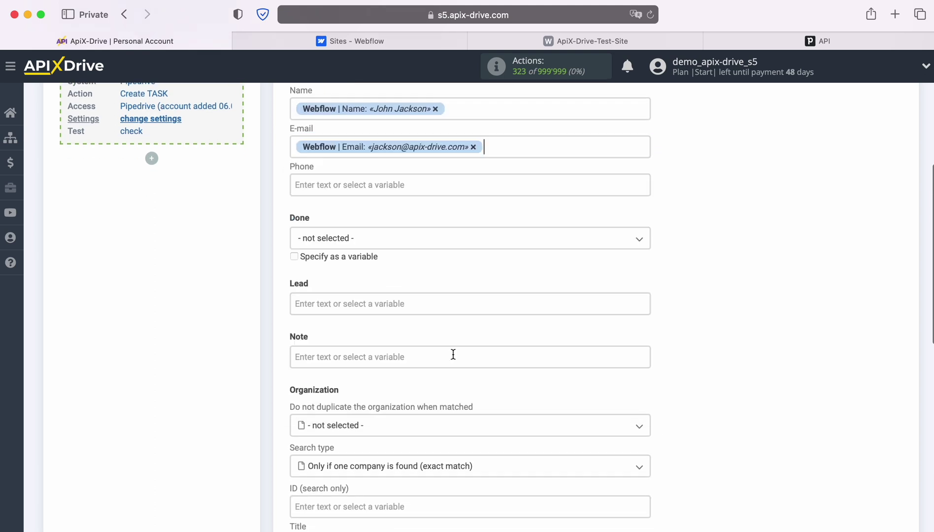
pyautogui.click(403, 186)
pyautogui.scroll(-1, 402, 285)
pyautogui.scroll(-2, 533, 336)
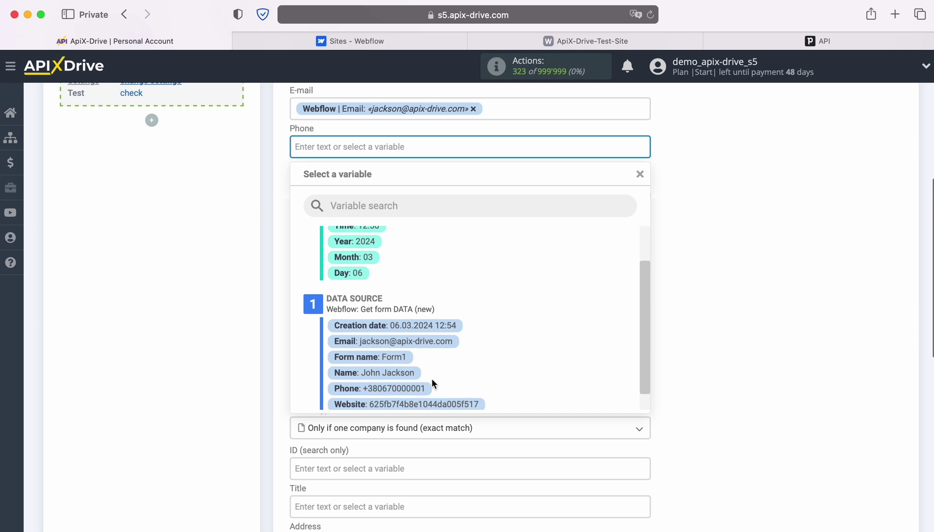
pyautogui.click(416, 389)
# Set Done to To do and insert the Form name variable into Note.
pyautogui.click(372, 200)
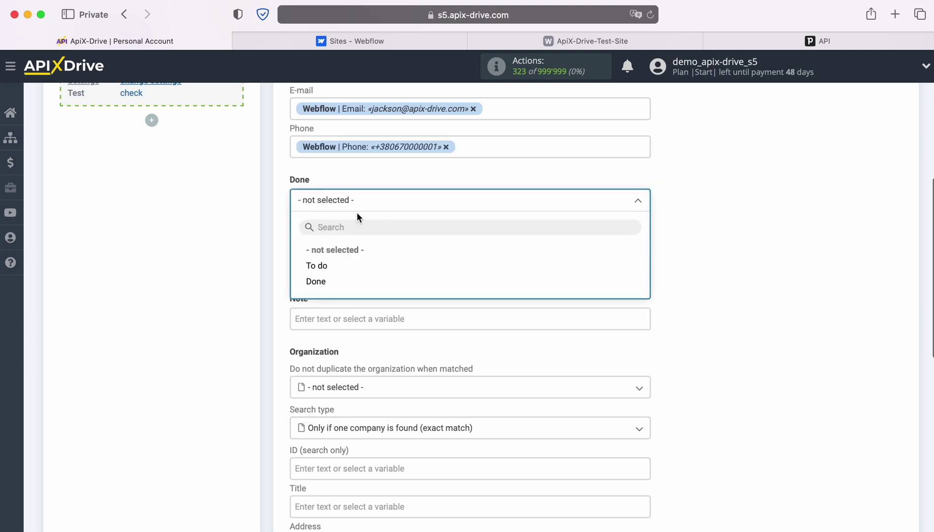
pyautogui.click(315, 266)
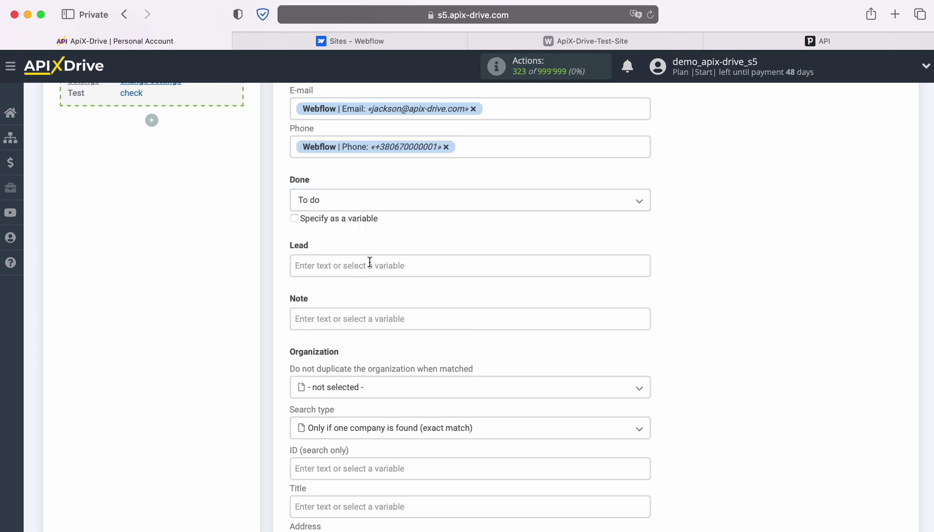
pyautogui.scroll(-2, 398, 263)
pyautogui.scroll(-1, 397, 262)
pyautogui.click(393, 254)
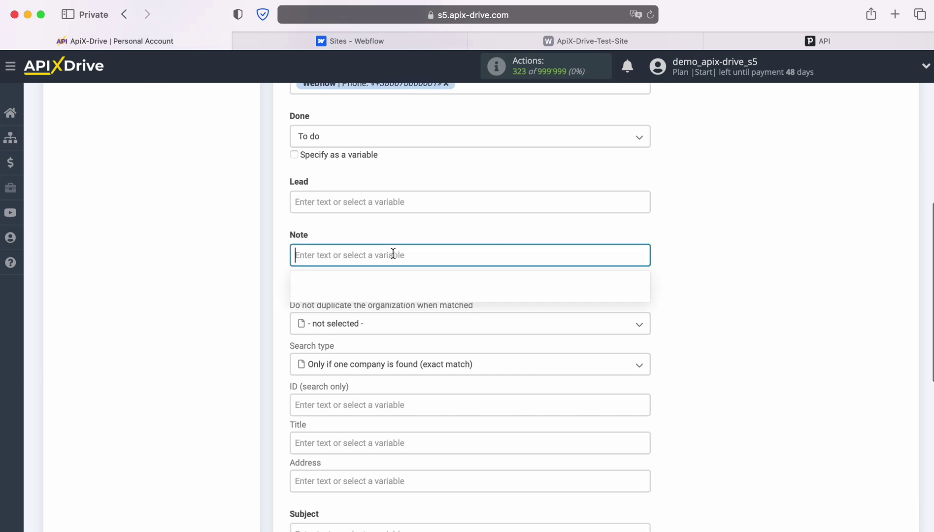
pyautogui.scroll(-2, 537, 312)
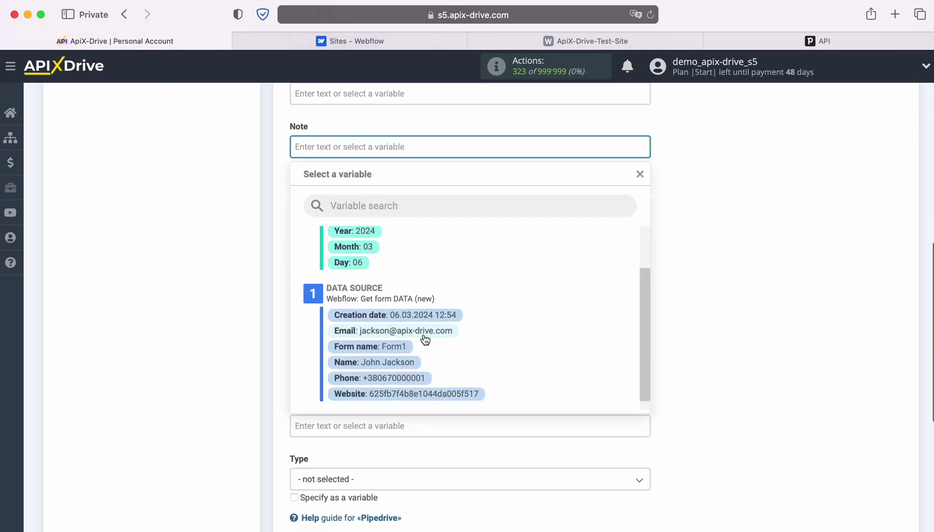
pyautogui.click(401, 345)
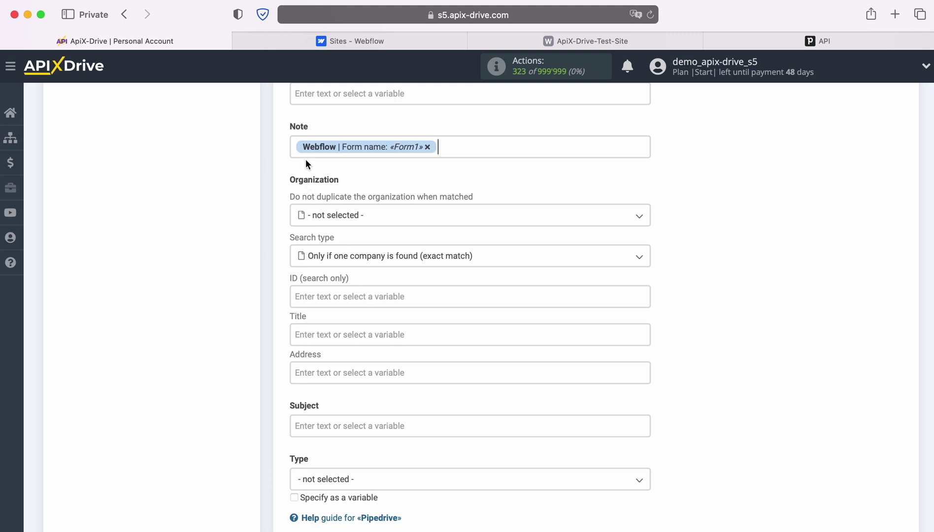
# Prefix the Note with 'Form' and map the Webflow Name into Title.
pyautogui.click(294, 147)
pyautogui.write('Form')
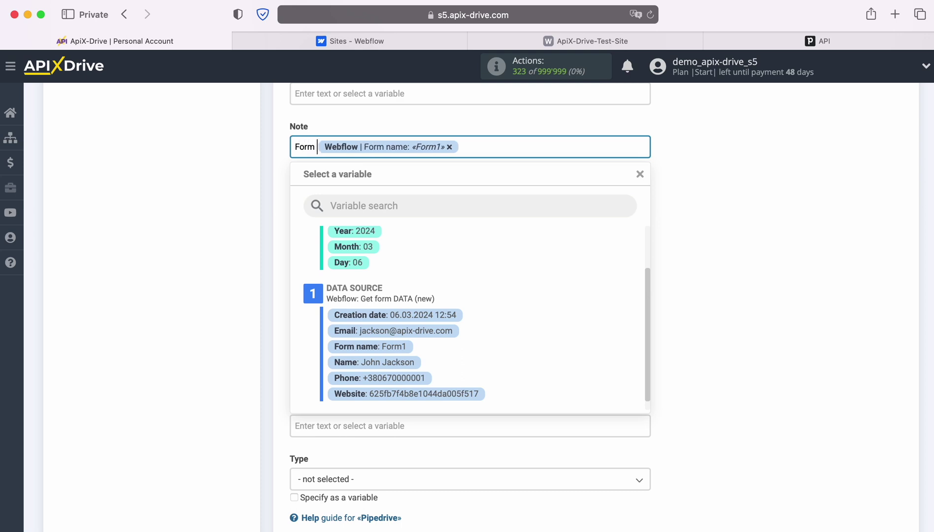
pyautogui.click(235, 174)
pyautogui.scroll(-2, 441, 226)
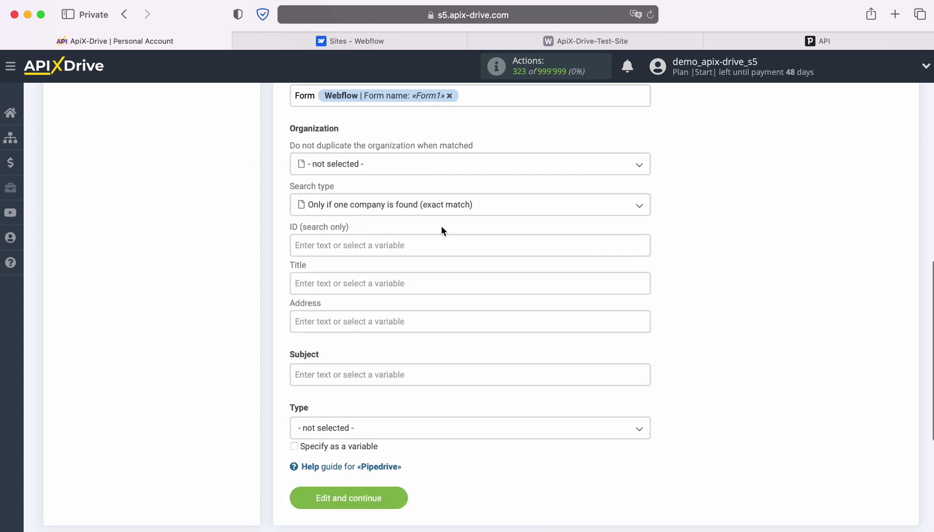
pyautogui.click(386, 275)
pyautogui.scroll(-3, 518, 296)
pyautogui.scroll(-2, 507, 313)
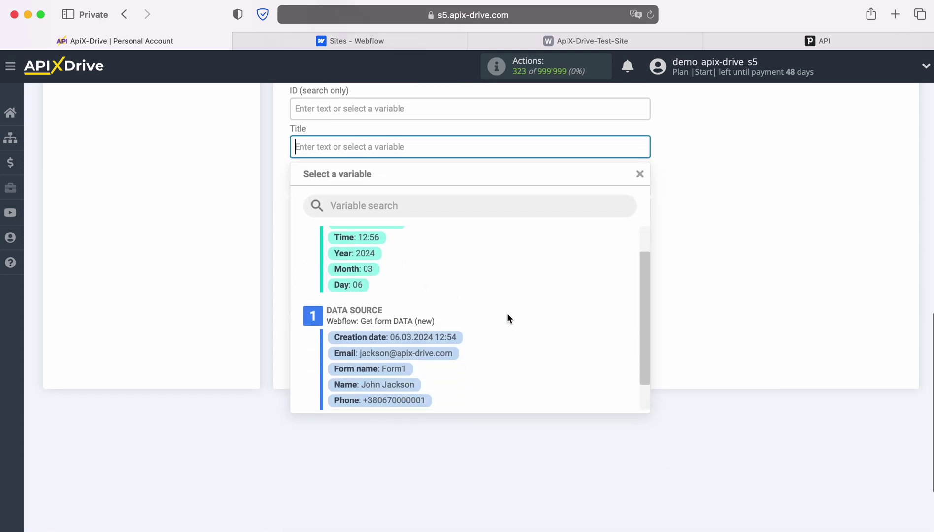
pyautogui.click(405, 384)
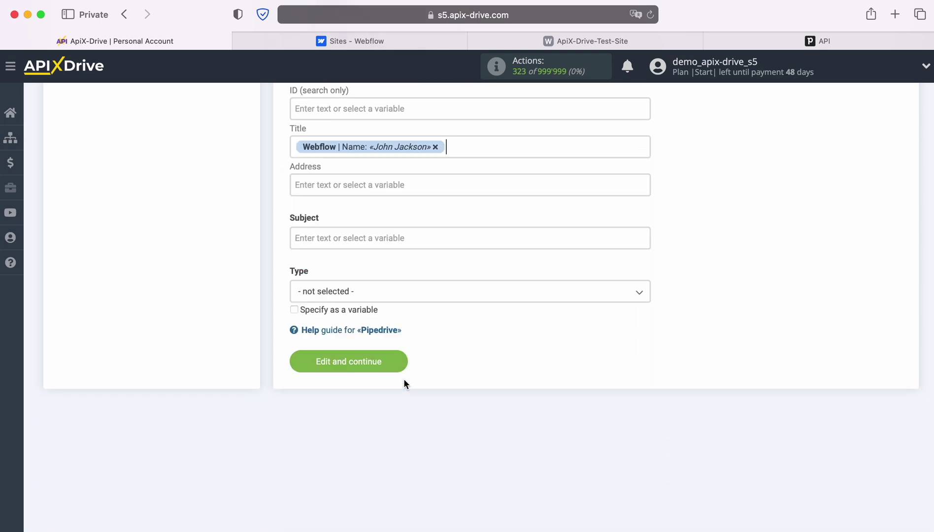
# Set Subject to 'New Lead from Webflow' plus Name, and Type to Task.
pyautogui.click(371, 238)
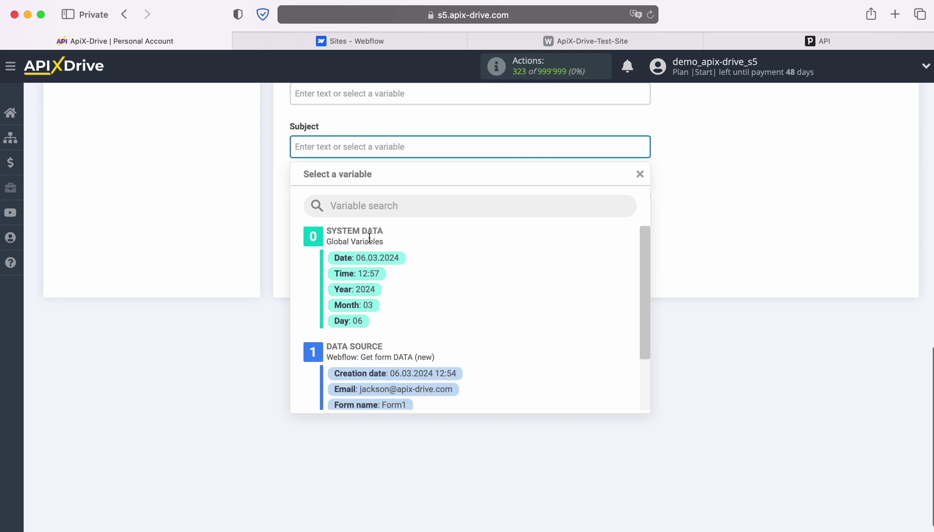
pyautogui.write('New Lead from ')
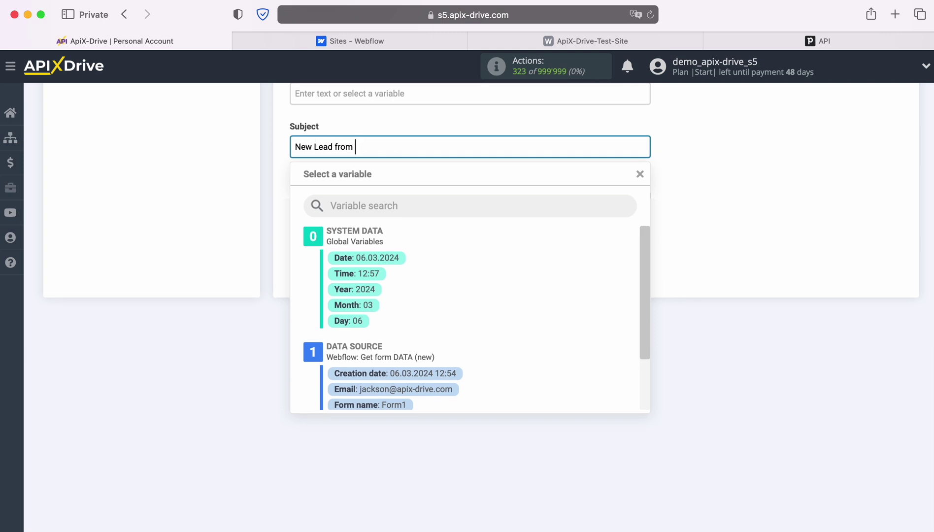
pyautogui.write('Webflow')
pyautogui.scroll(-3, 417, 315)
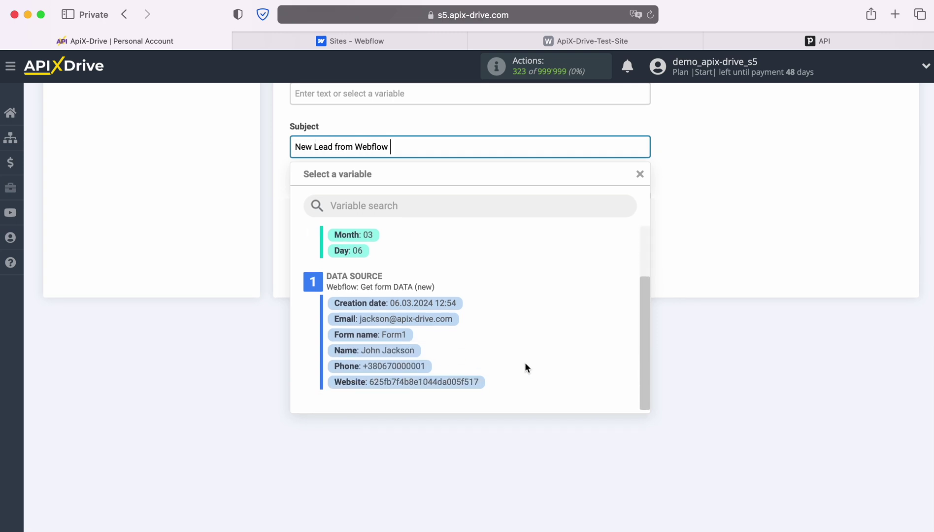
pyautogui.click(401, 354)
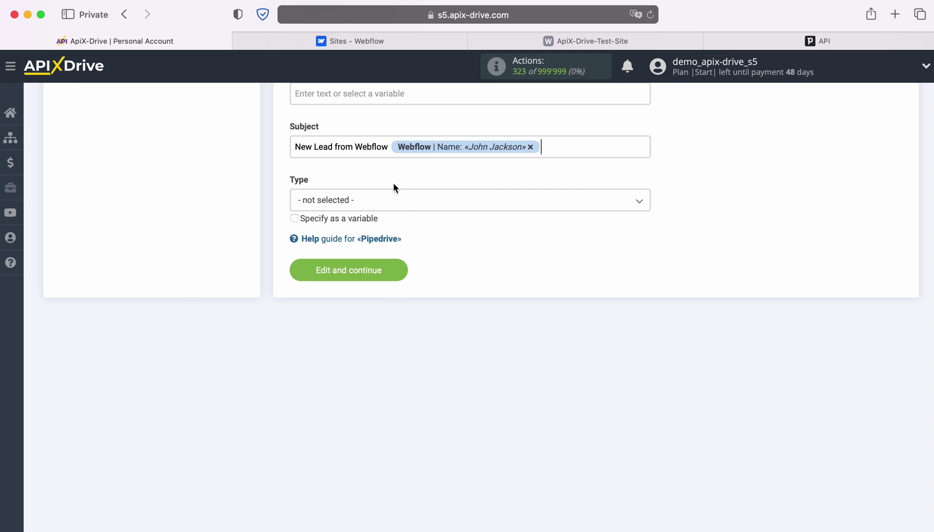
pyautogui.click(395, 206)
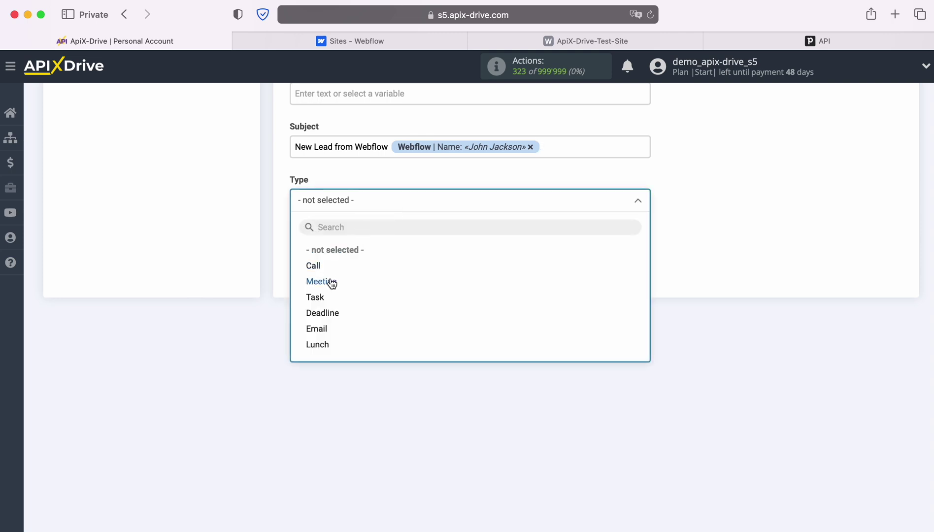
pyautogui.click(315, 297)
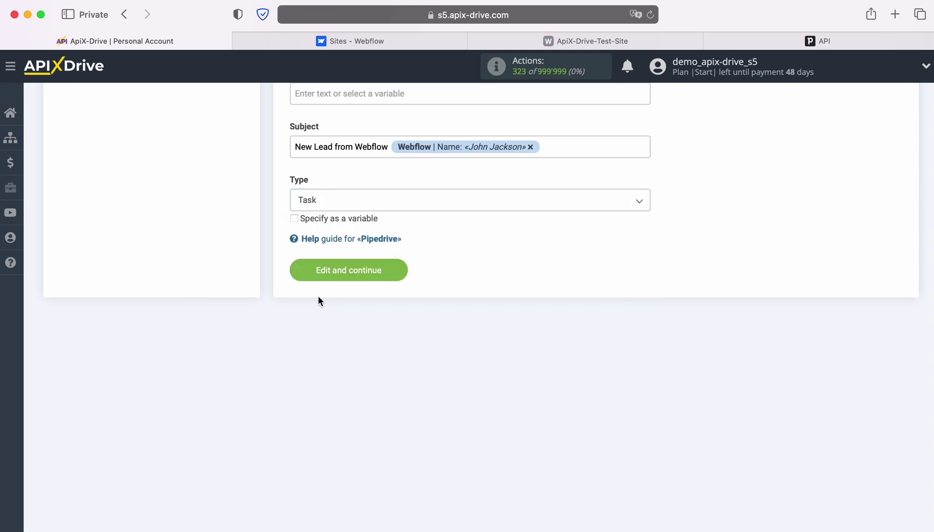
# Save the Pipedrive task settings and send test data, creating the test task «Create TASK».
pyautogui.click(401, 269)
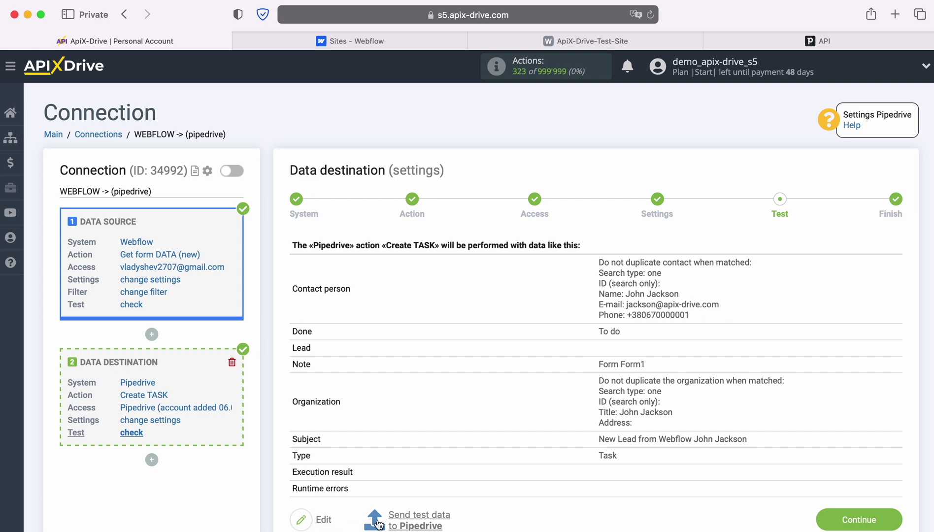
pyautogui.click(418, 520)
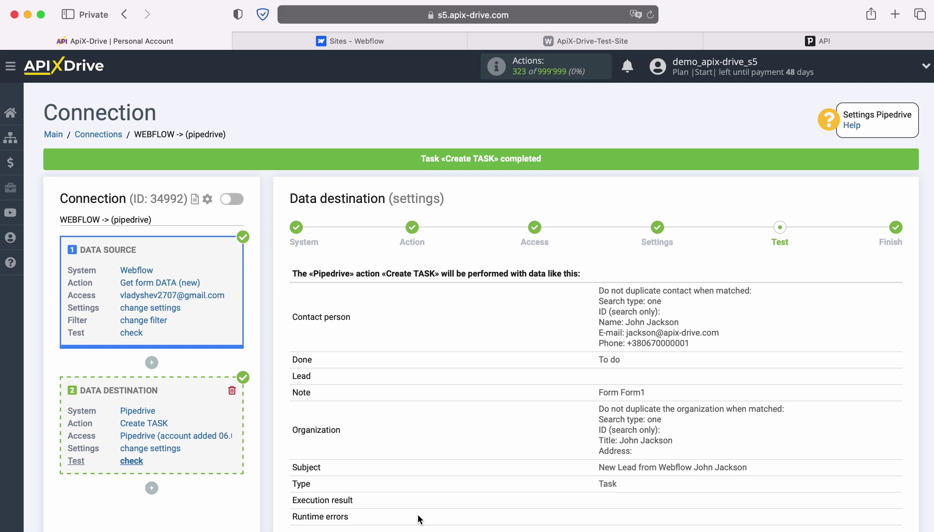
pyautogui.click(755, 41)
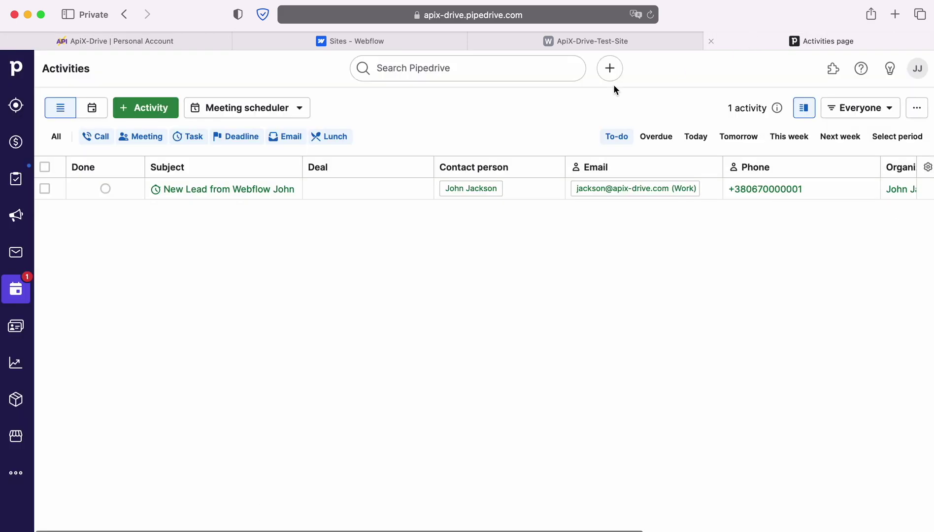
pyautogui.click(227, 190)
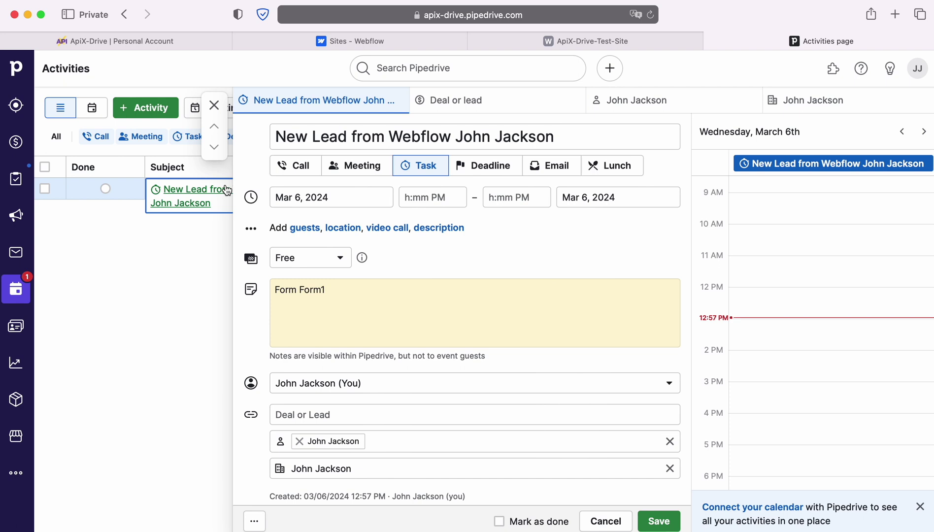
pyautogui.click(116, 41)
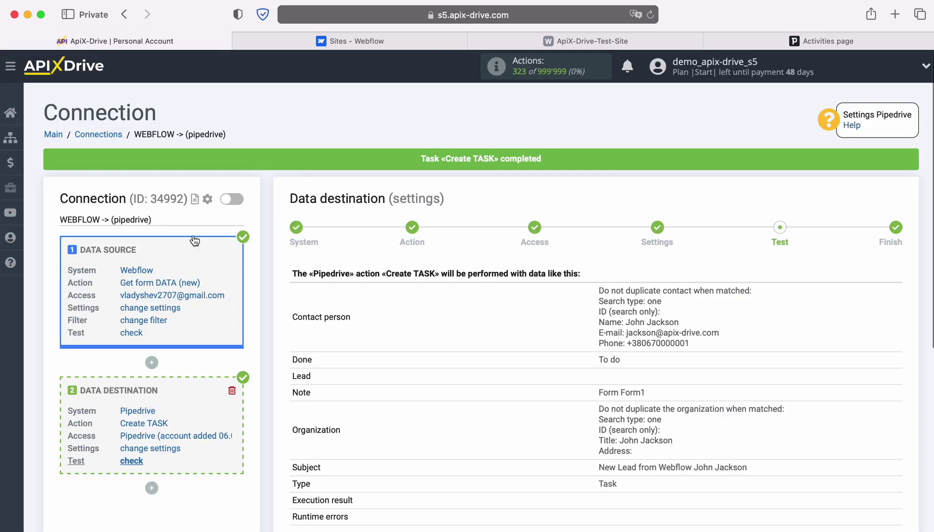
# Enable auto-update for the WEBFLOW -> pipedrive connection with a 5-minute update interval.
pyautogui.click(895, 464)
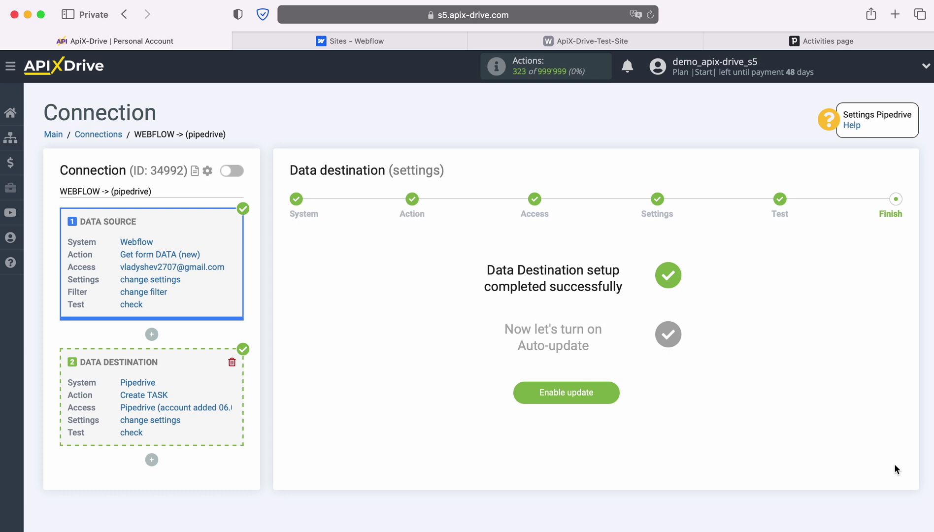
pyautogui.click(615, 389)
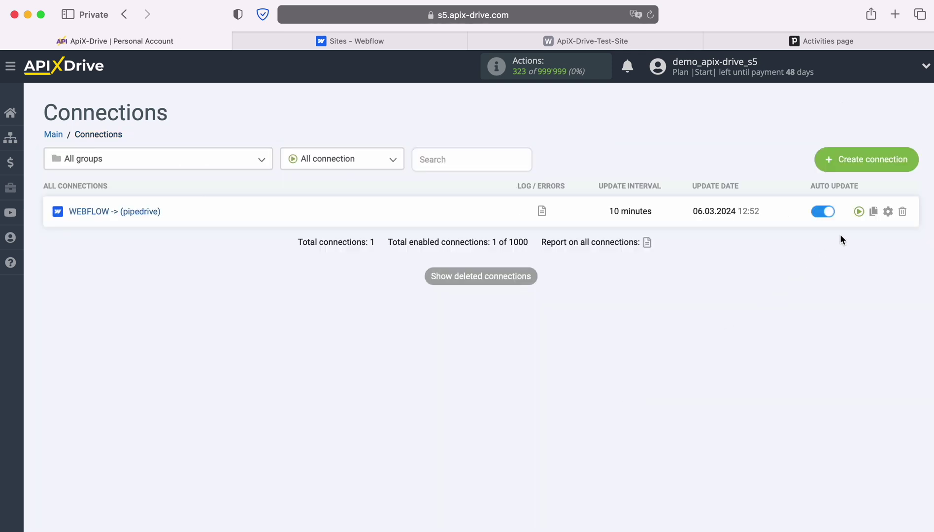
pyautogui.click(889, 211)
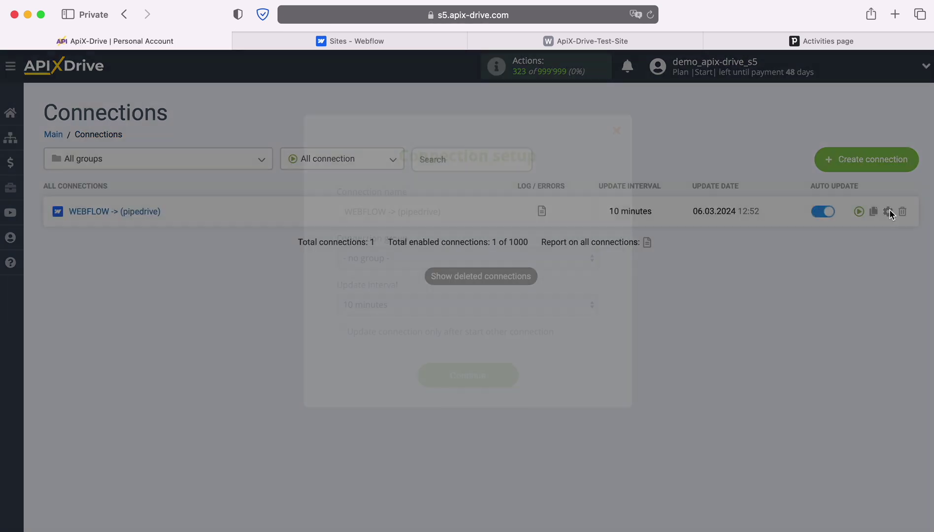
pyautogui.click(545, 303)
pyautogui.click(447, 286)
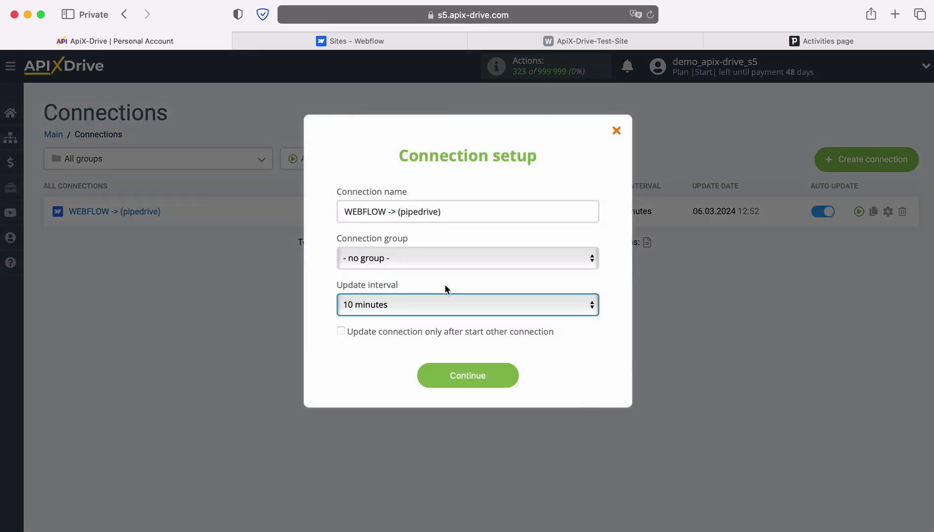
pyautogui.click(513, 377)
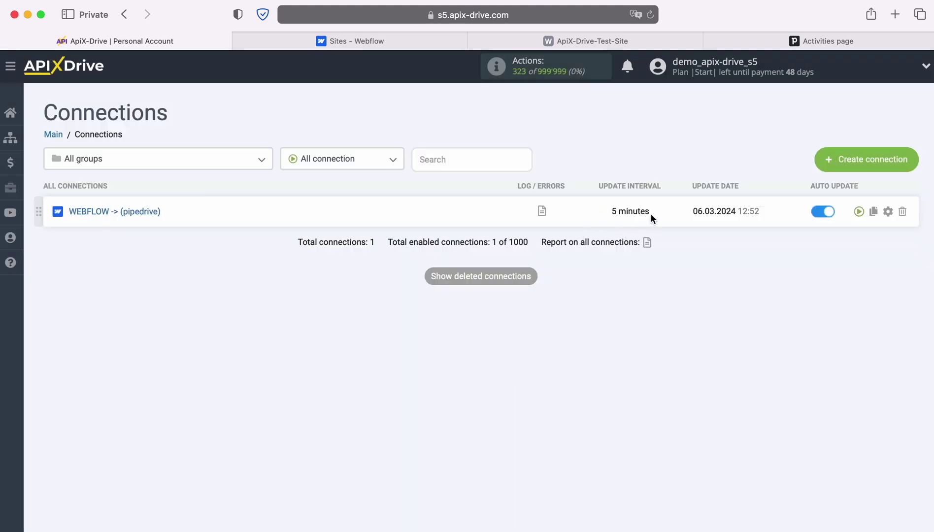